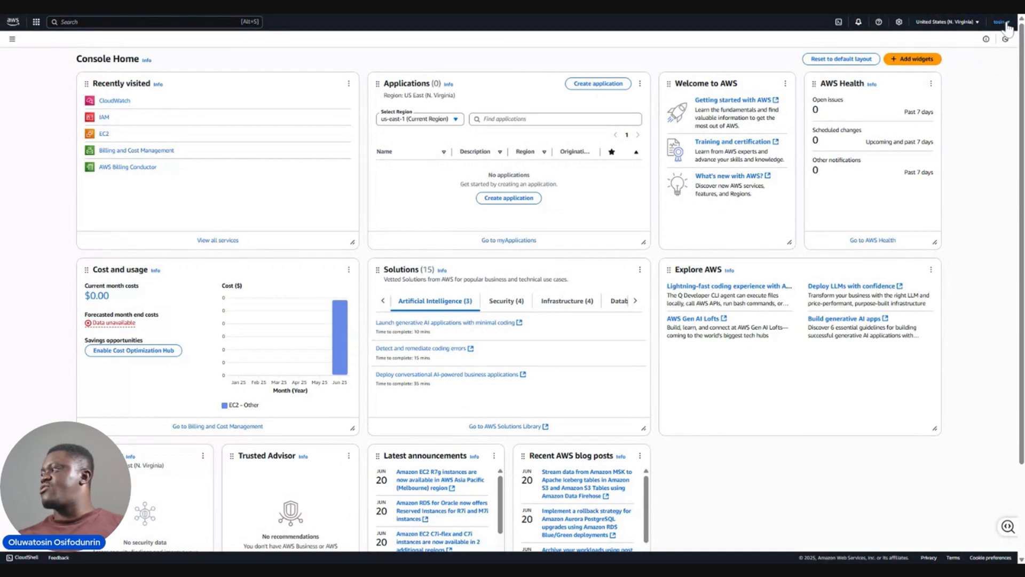
# Sign out of the current AWS console session.
pyautogui.click(1008, 22)
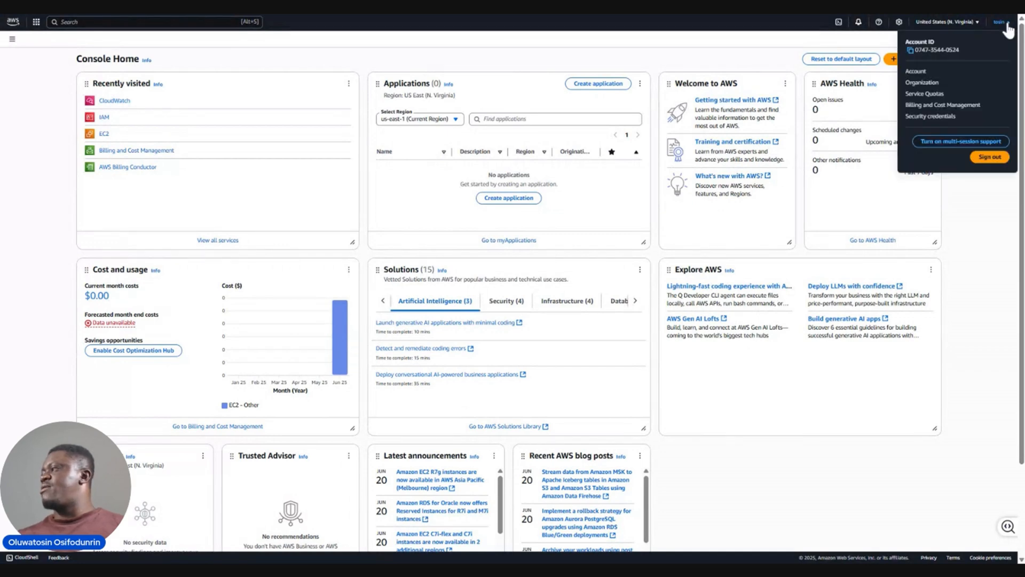
pyautogui.click(991, 158)
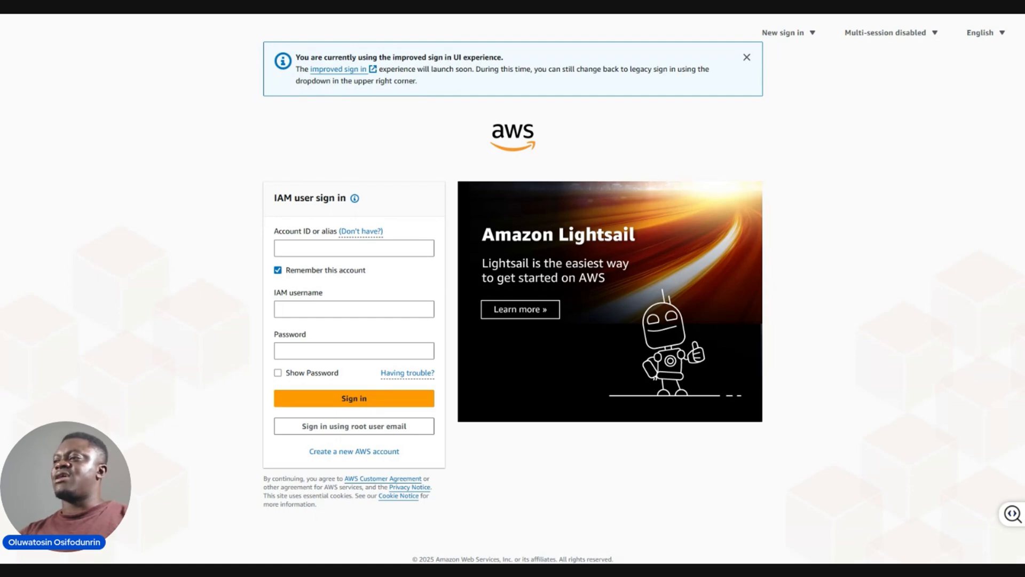
pyautogui.click(354, 248)
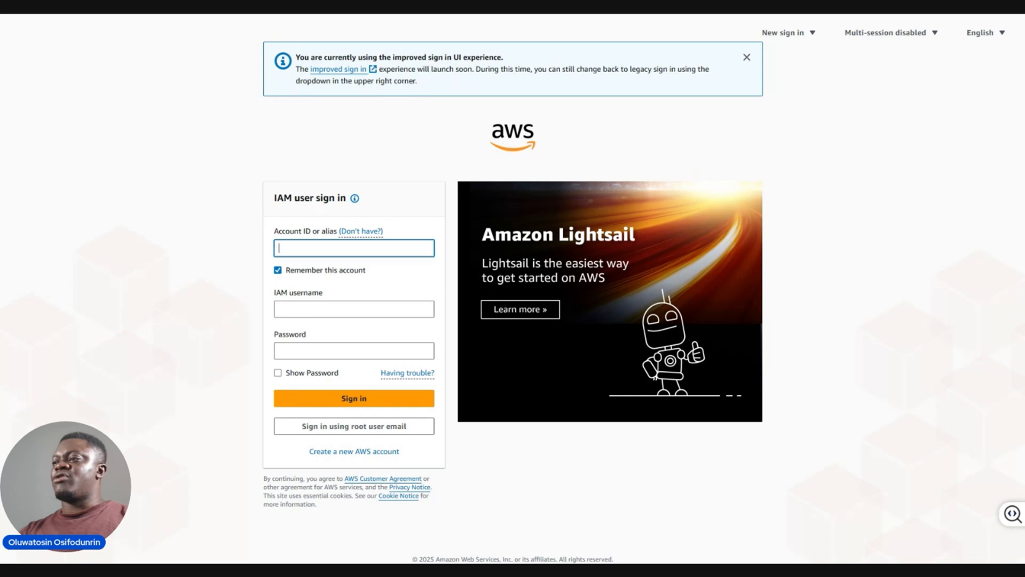
pyautogui.click(217, 243)
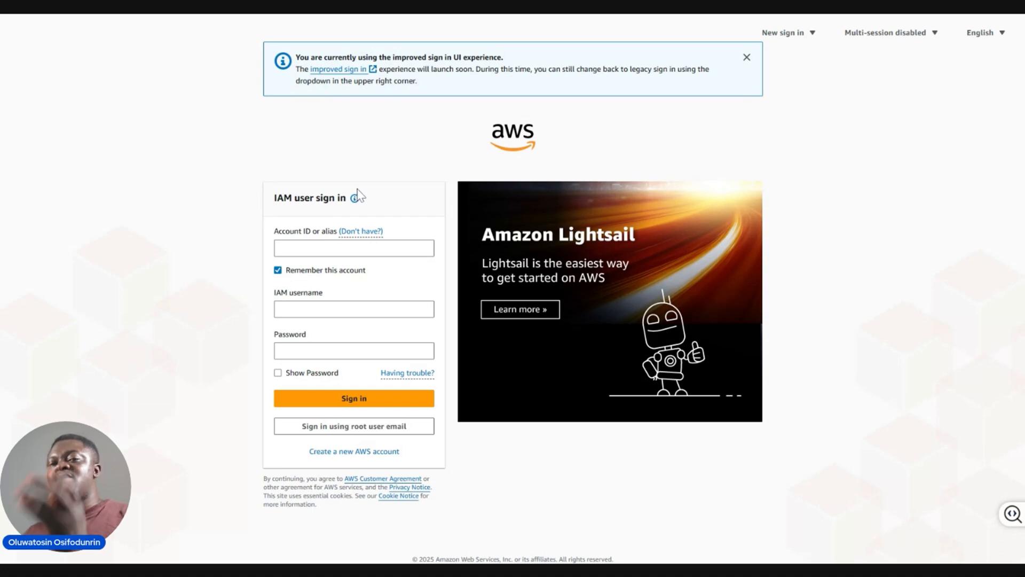
pyautogui.click(320, 309)
pyautogui.click(241, 306)
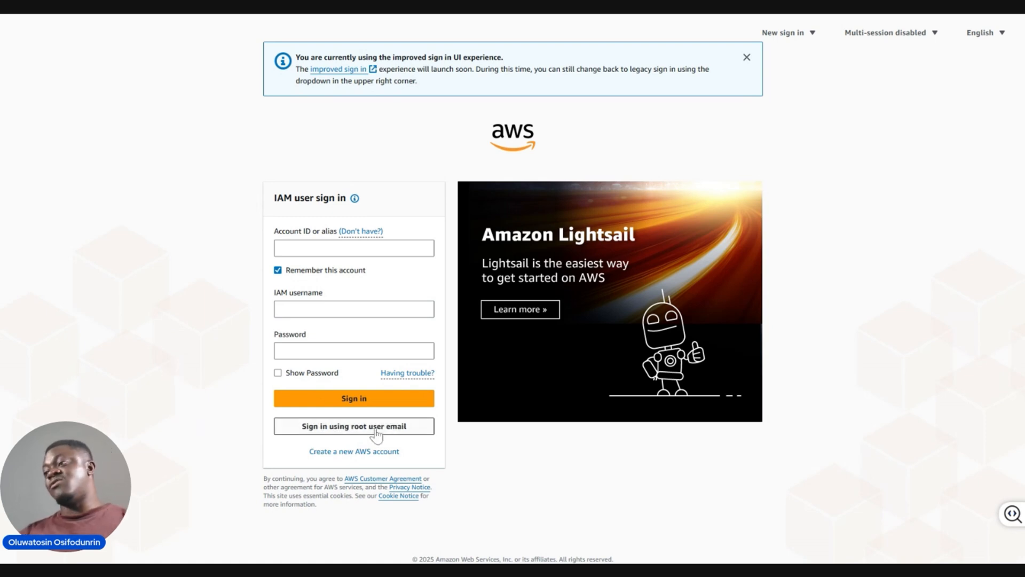
# Sign in as the root user with the account's e-mail address and password, skipping MFA registration for now.
pyautogui.click(340, 431)
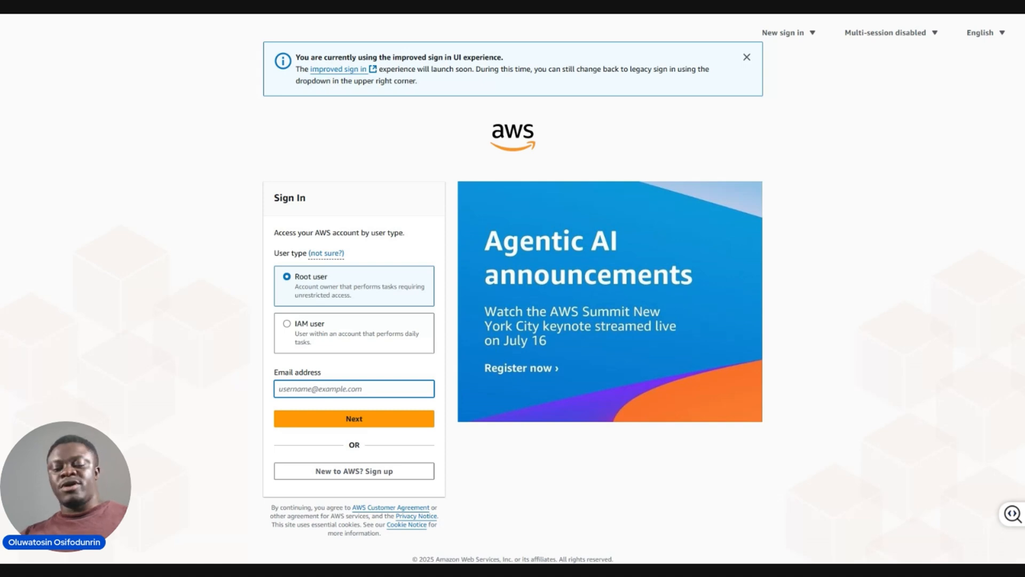
pyautogui.write('go')
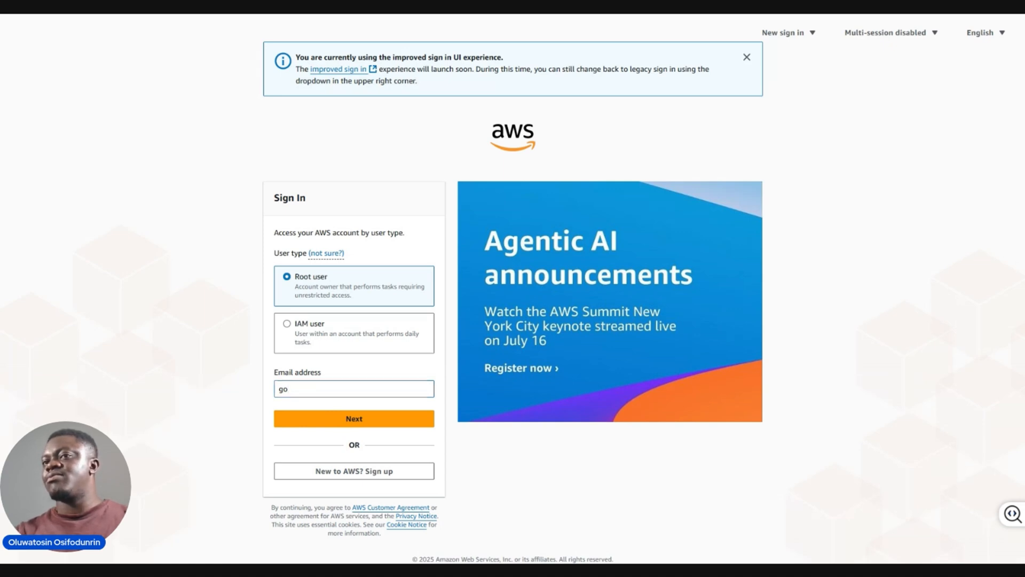
pyautogui.click(340, 415)
pyautogui.click(339, 419)
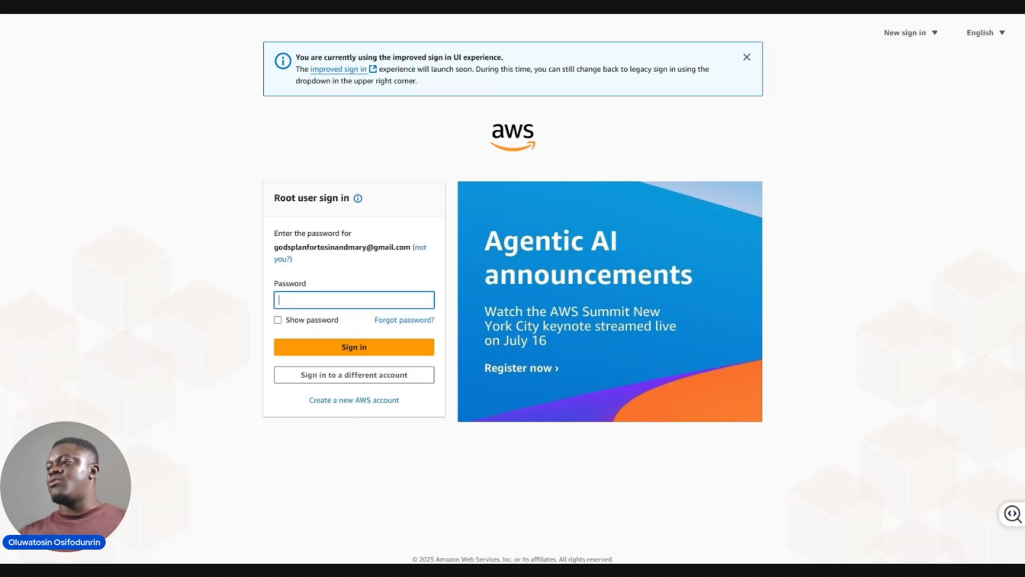
pyautogui.click(341, 355)
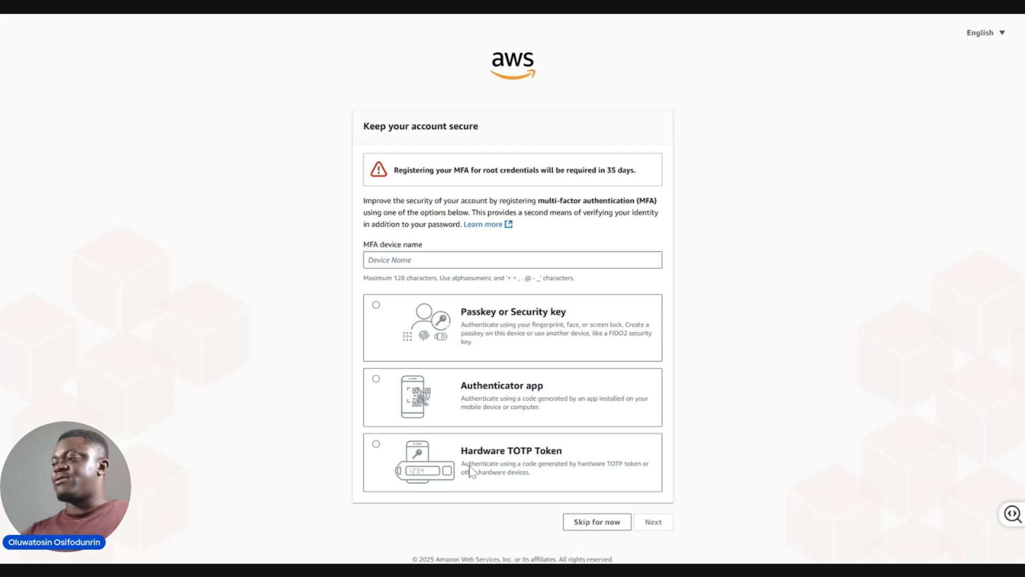
pyautogui.click(602, 531)
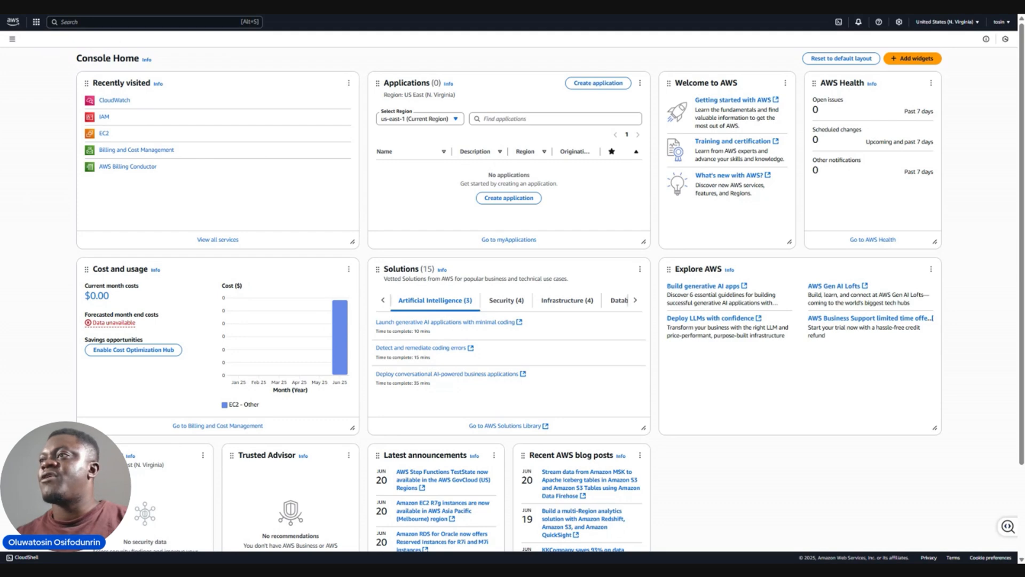
# Search the console for "iam", open the IAM service and go to its list of users.
pyautogui.click(149, 22)
pyautogui.write('iam')
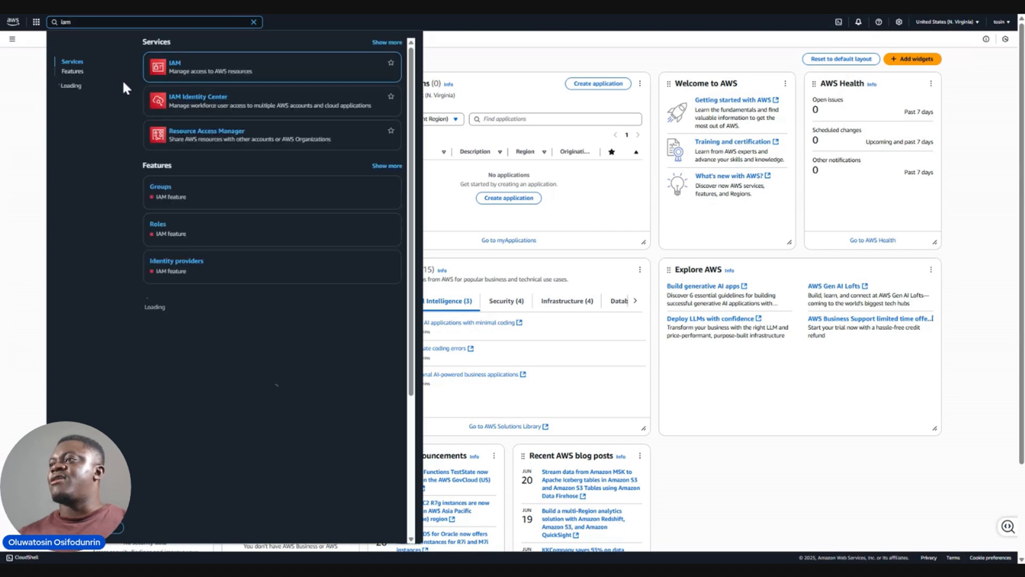
pyautogui.click(175, 68)
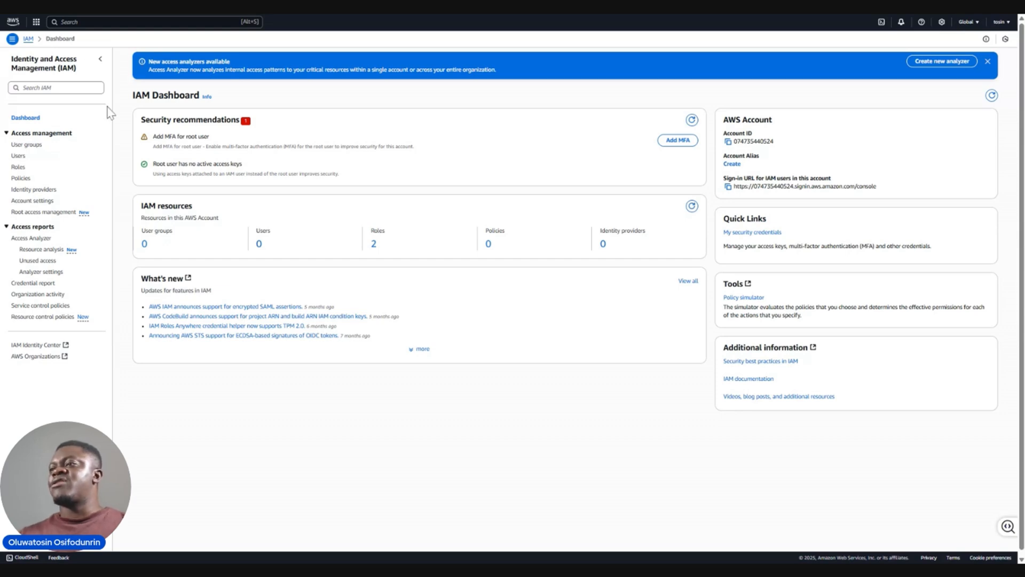
pyautogui.click(19, 157)
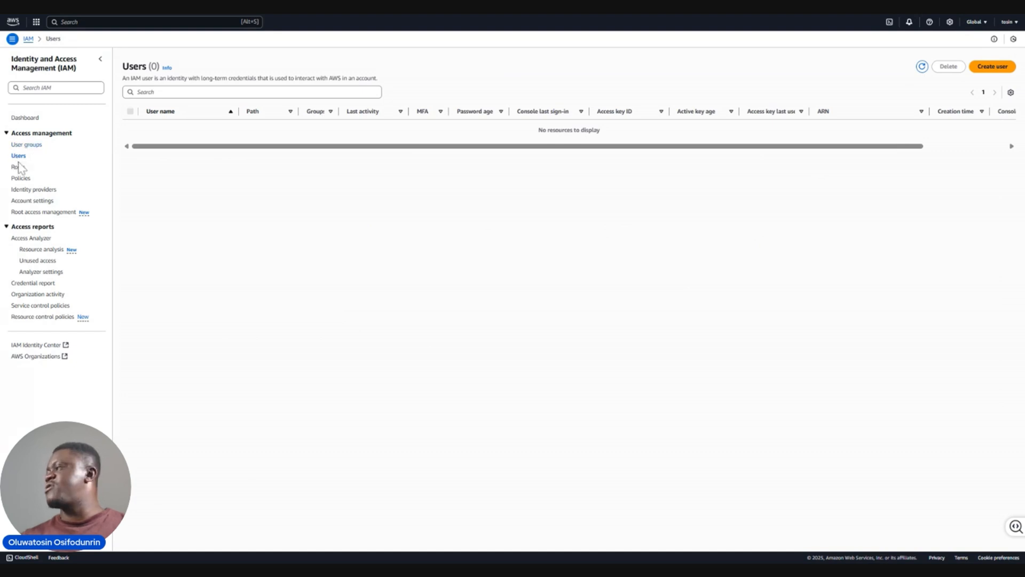
# Start creating a user with the developer's user name, AWS Management Console access and the IAM user type.
pyautogui.click(992, 66)
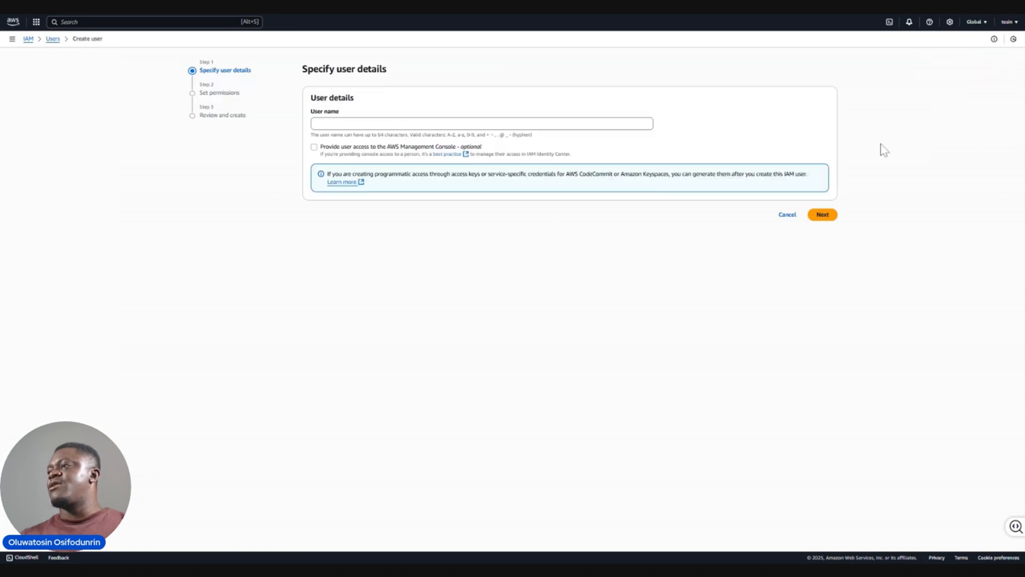
pyautogui.click(519, 124)
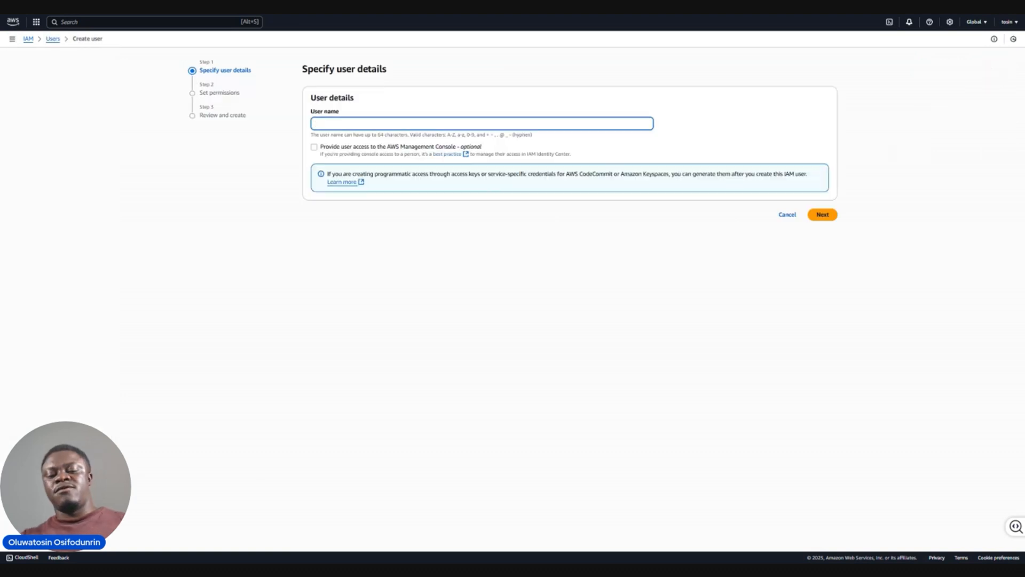
pyautogui.write('jane_dev')
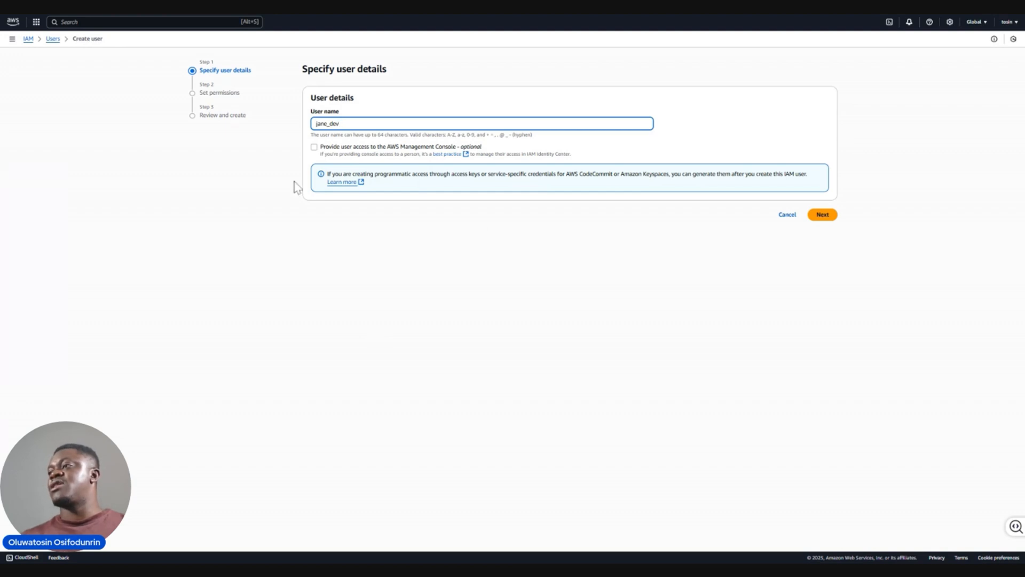
pyautogui.click(314, 147)
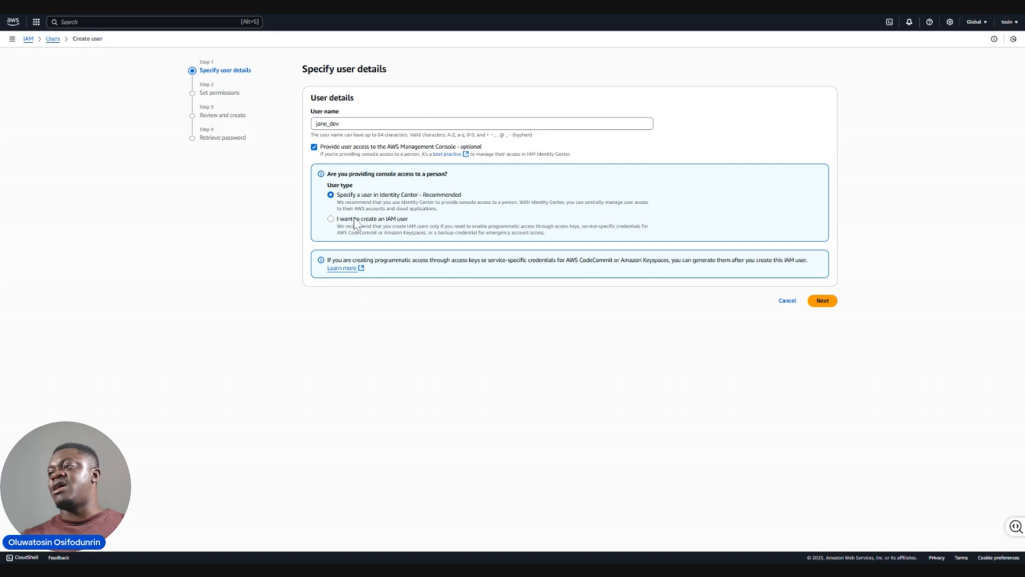
pyautogui.moveTo(410, 220); pyautogui.dragTo(352, 219)
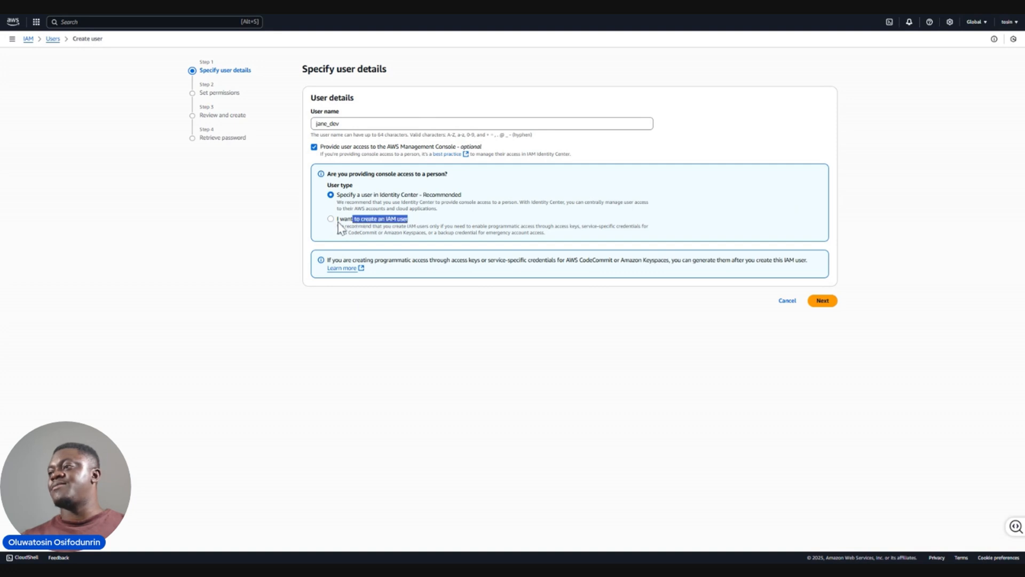
pyautogui.click(330, 219)
pyautogui.click(242, 283)
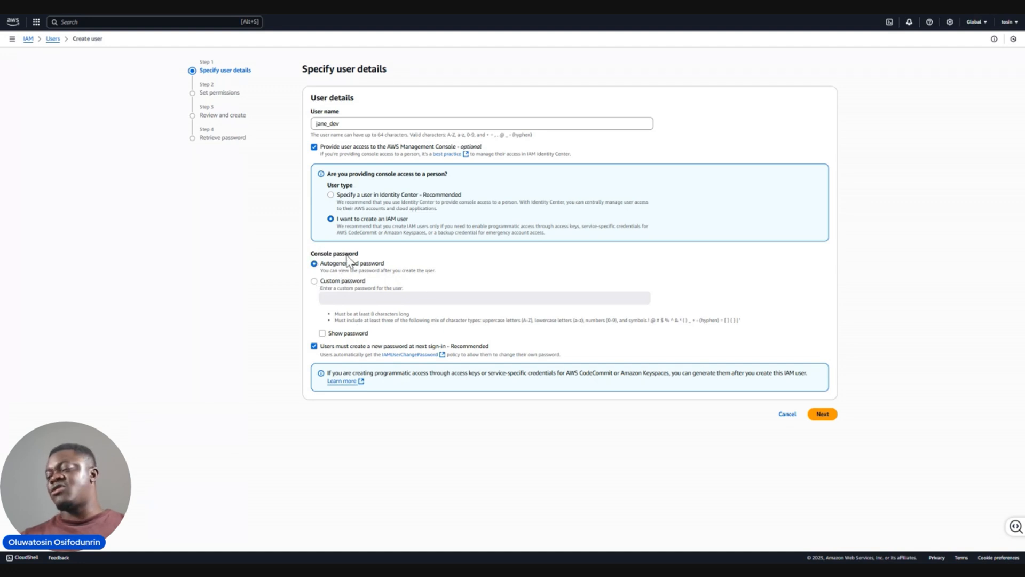
pyautogui.click(314, 281)
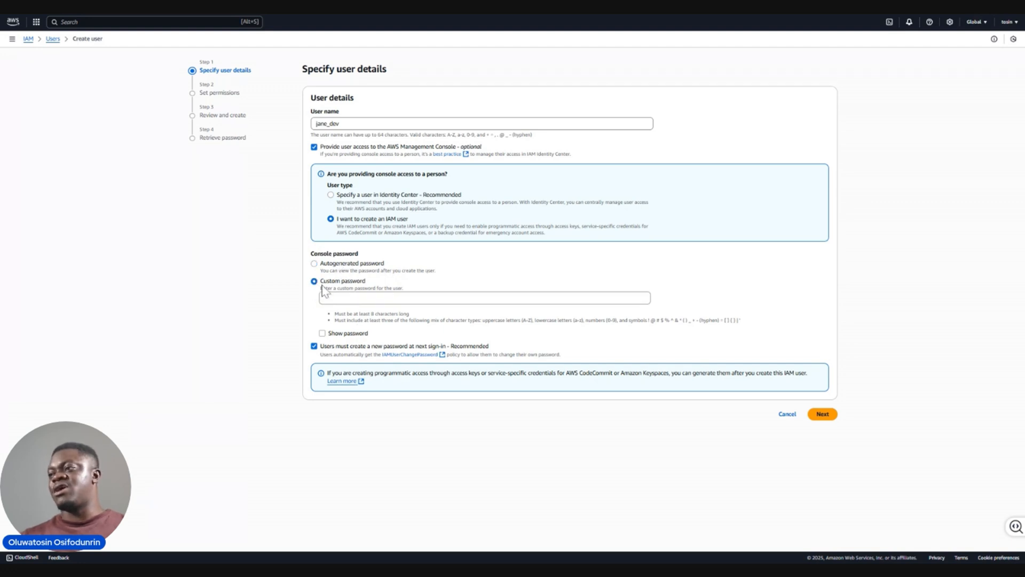
pyautogui.click(331, 298)
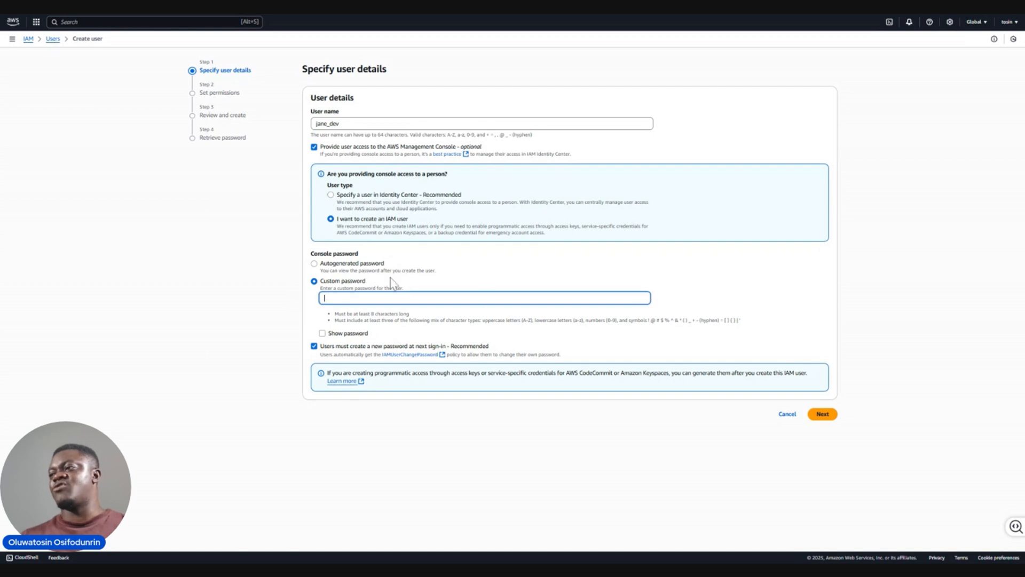
pyautogui.click(241, 280)
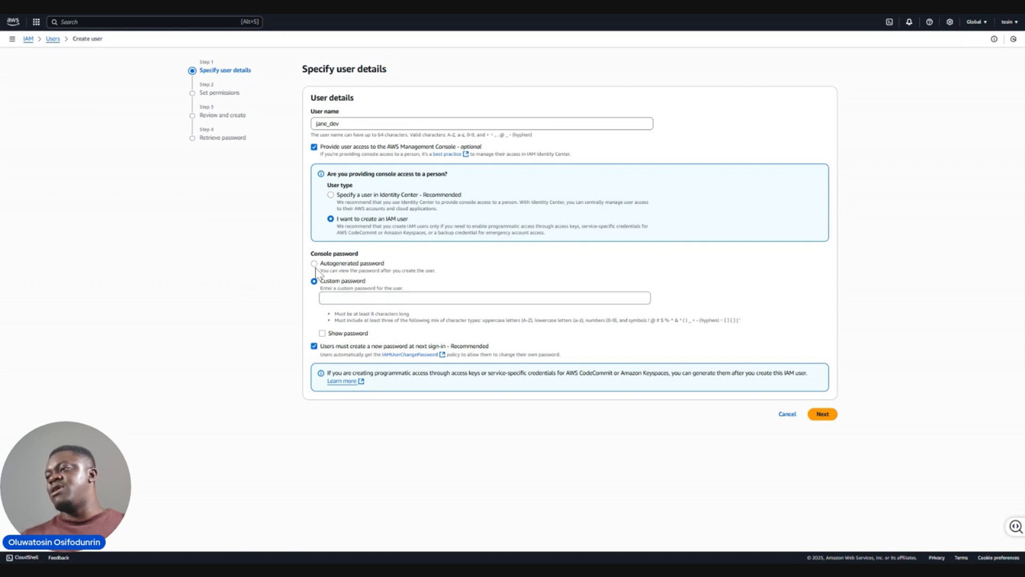
pyautogui.click(314, 264)
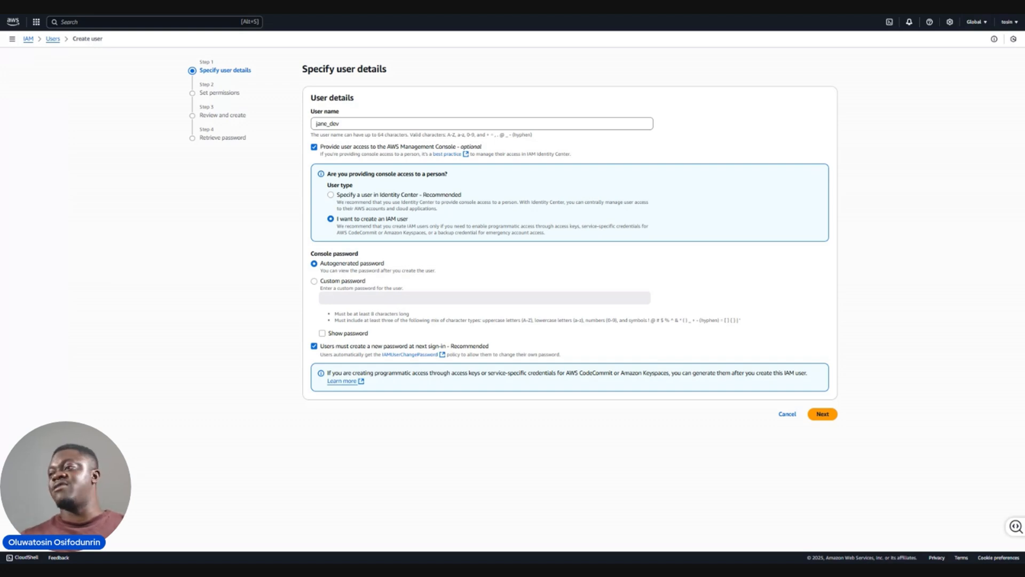
# Set a custom console password for the new user, check it in plain text, and continue to the permissions.
pyautogui.click(314, 281)
pyautogui.click(324, 297)
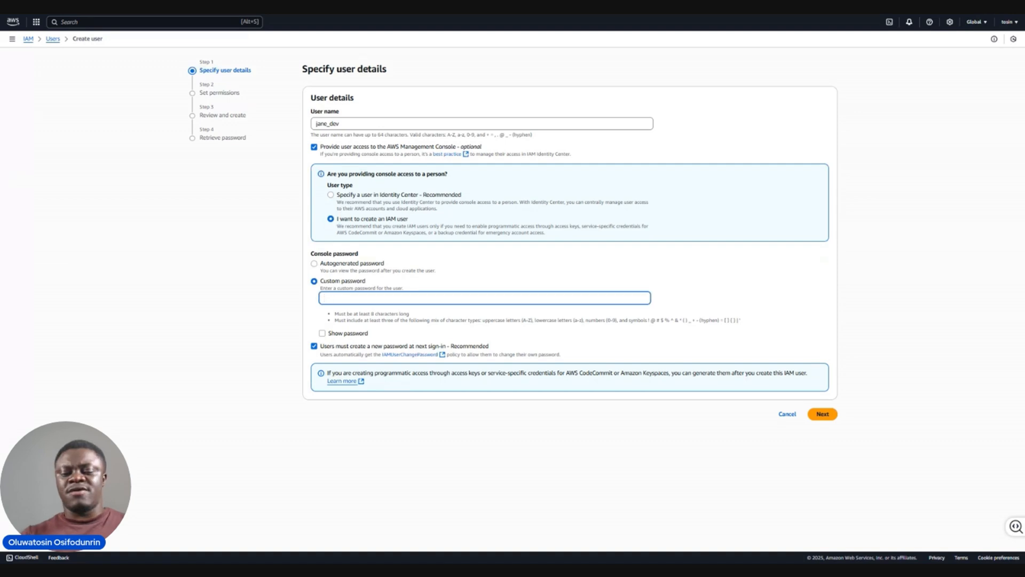
pyautogui.write('Pass')
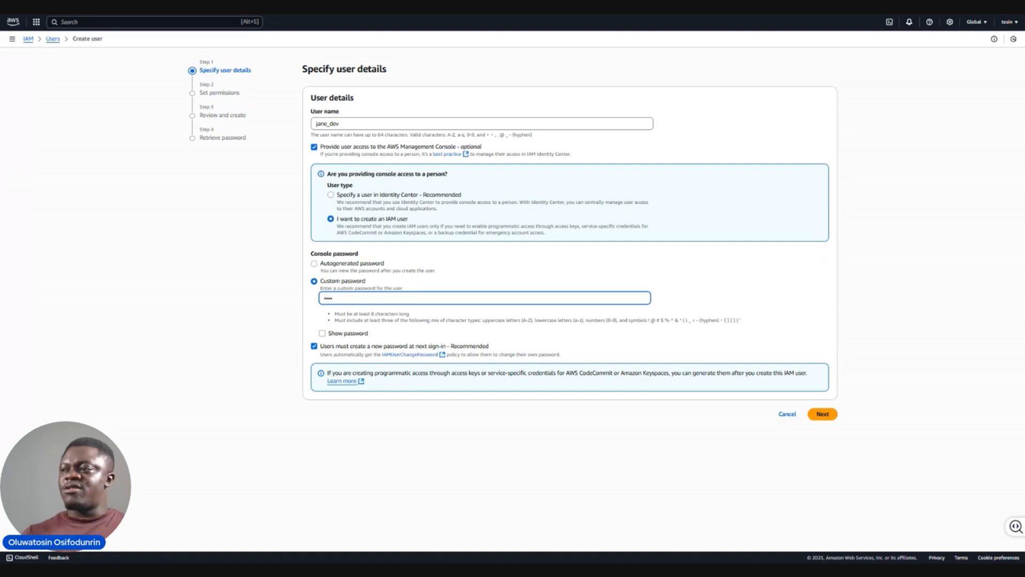
pyautogui.press('BackSpace')
pyautogui.press('BackSpace')
pyautogui.press('BackSpace')
pyautogui.press('BackSpace')
pyautogui.write('••••')
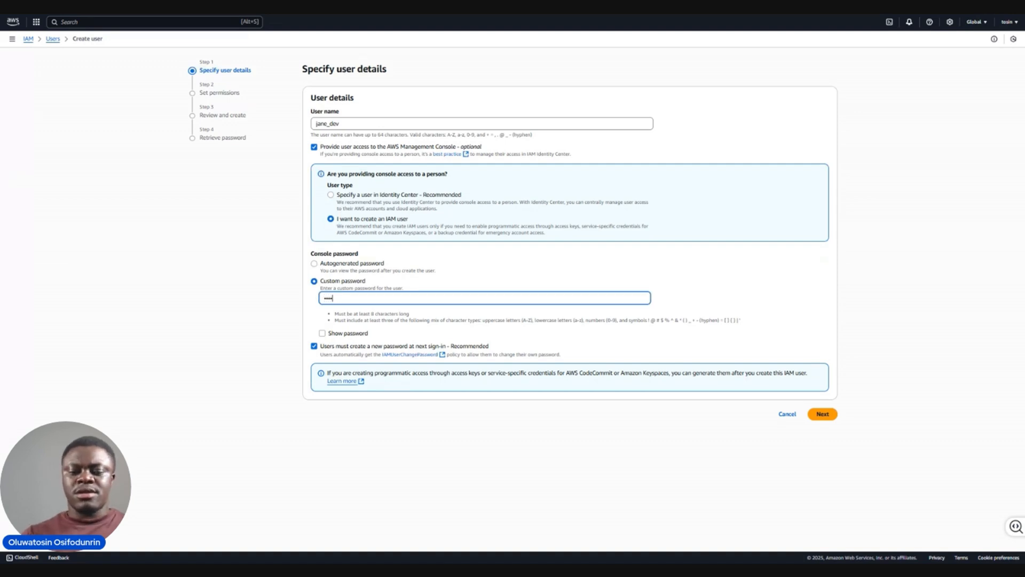
pyautogui.write('•••••••')
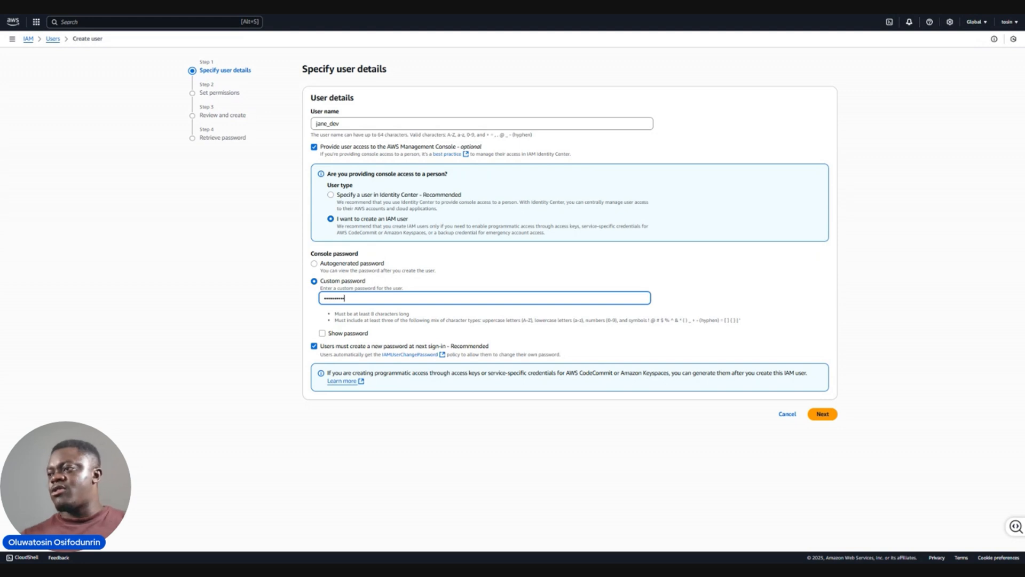
pyautogui.click(323, 334)
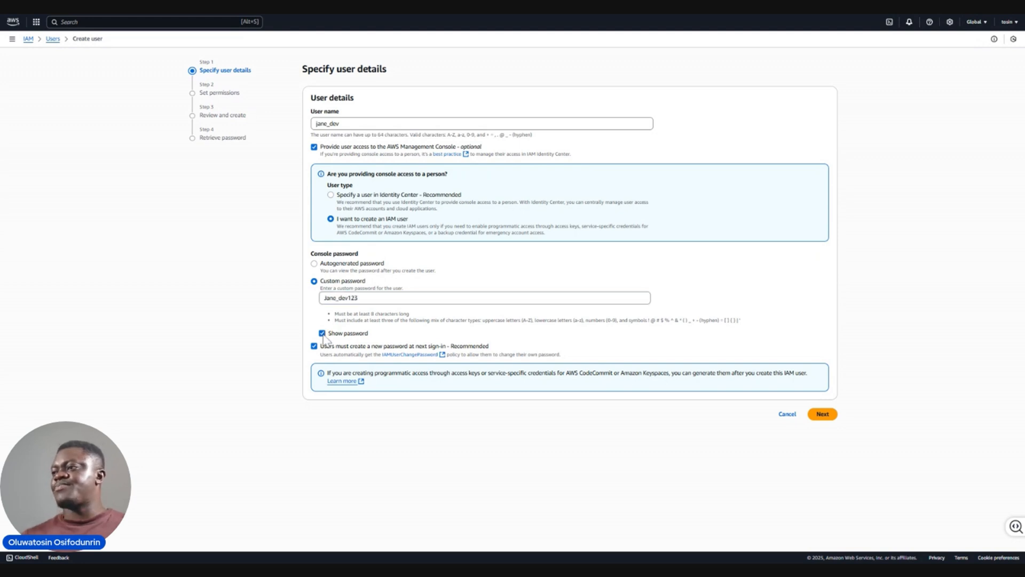
pyautogui.click(323, 334)
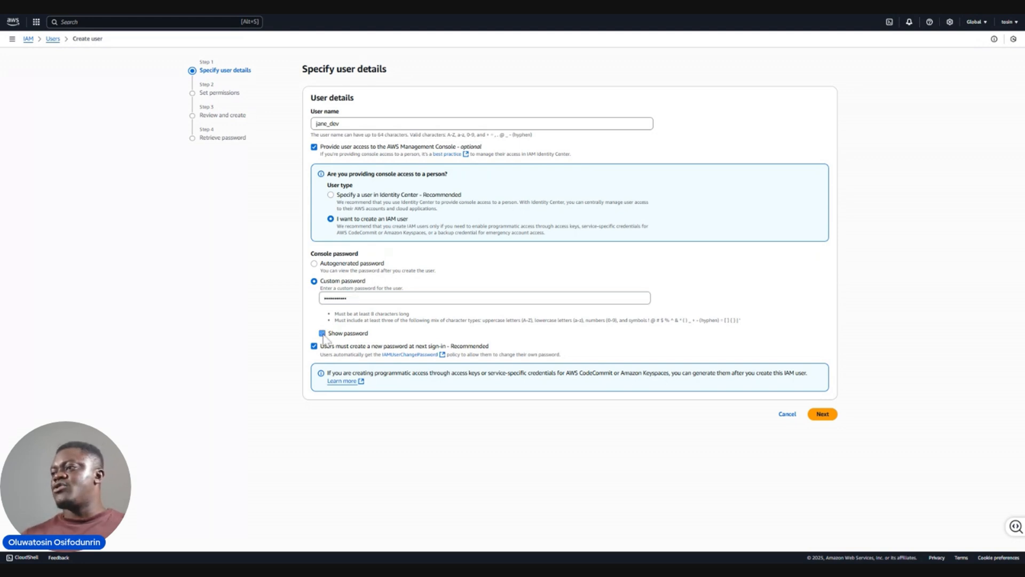
pyautogui.click(823, 414)
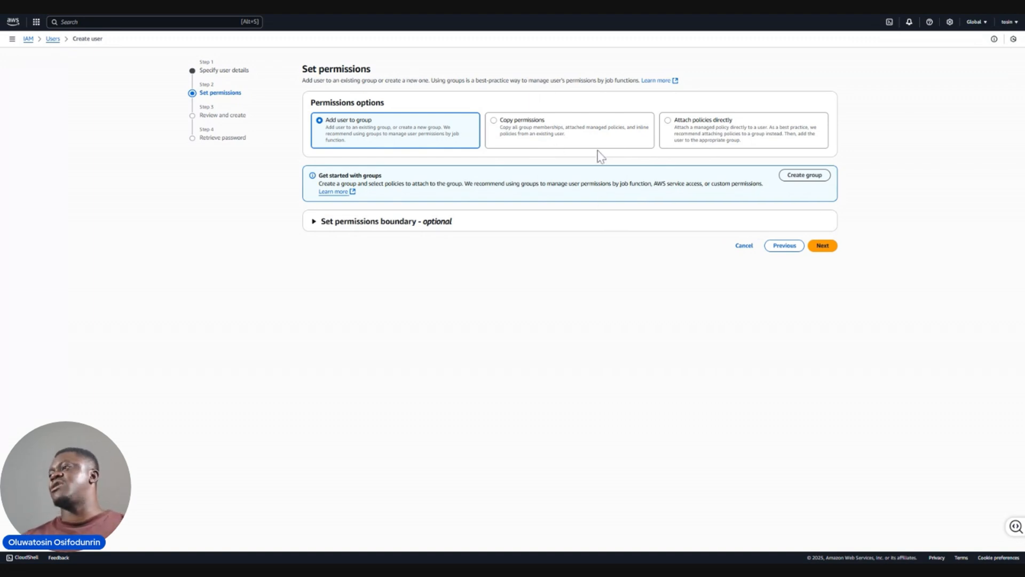
# Choose to attach policies directly to the user and browse the permissions policies, including pages 69 and 66.
pyautogui.click(680, 126)
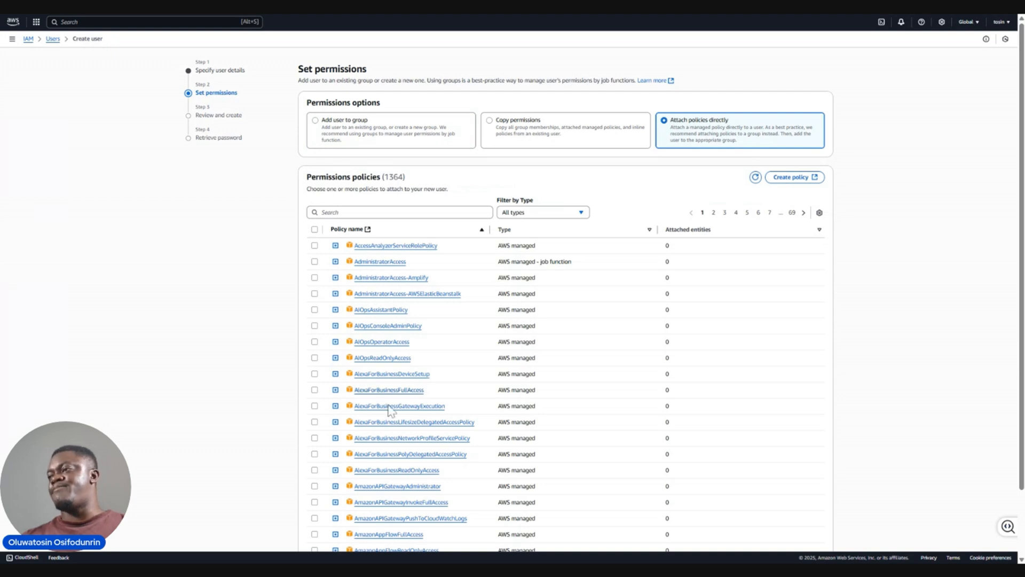
pyautogui.scroll(-3, 403, 292)
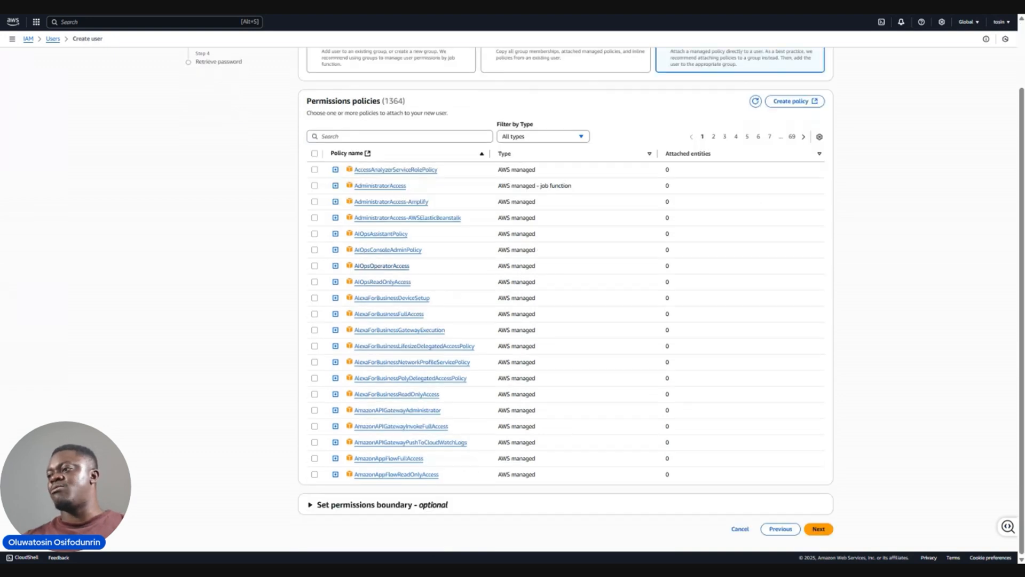
pyautogui.scroll(3, 406, 395)
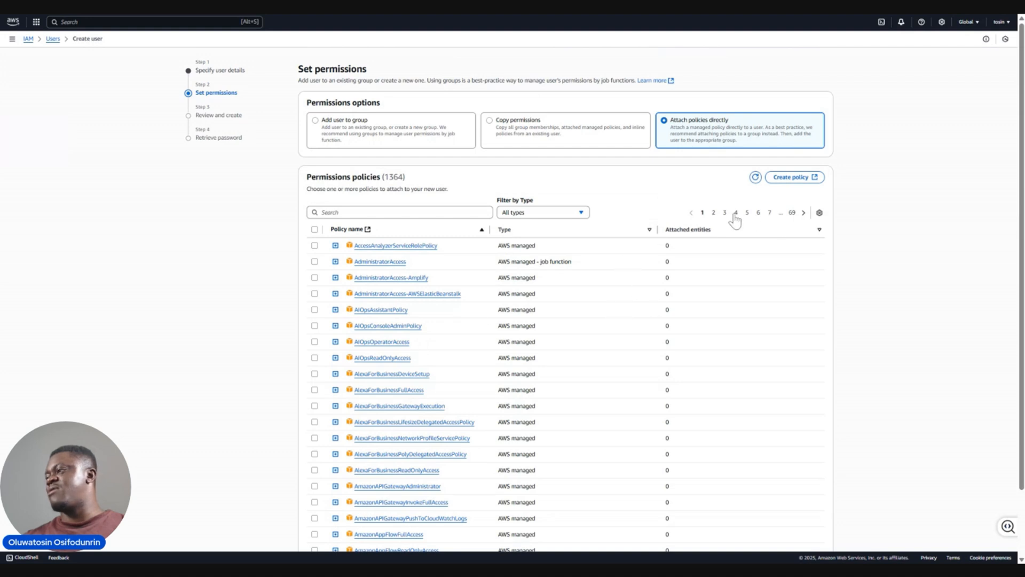
pyautogui.click(792, 213)
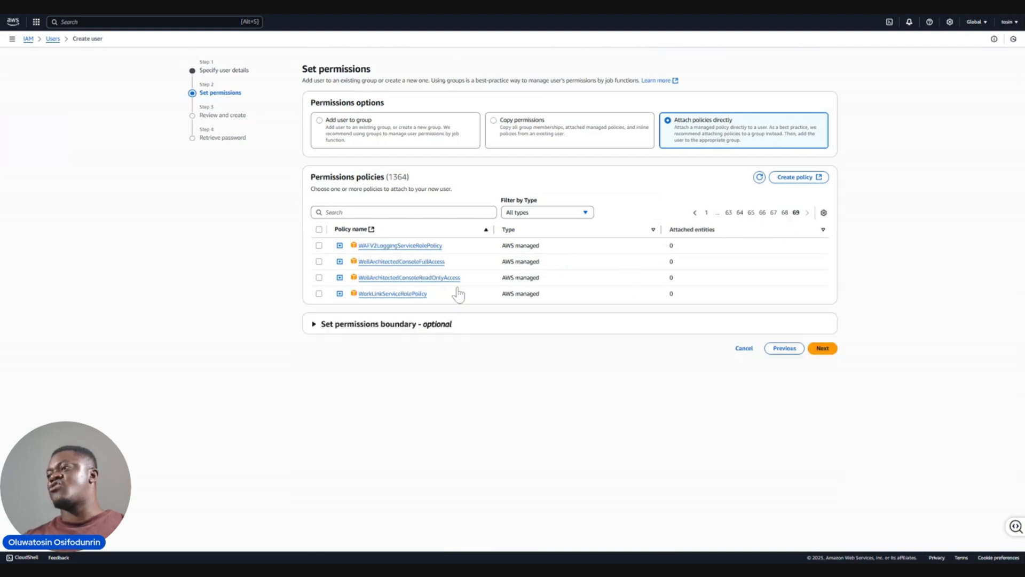
pyautogui.click(762, 212)
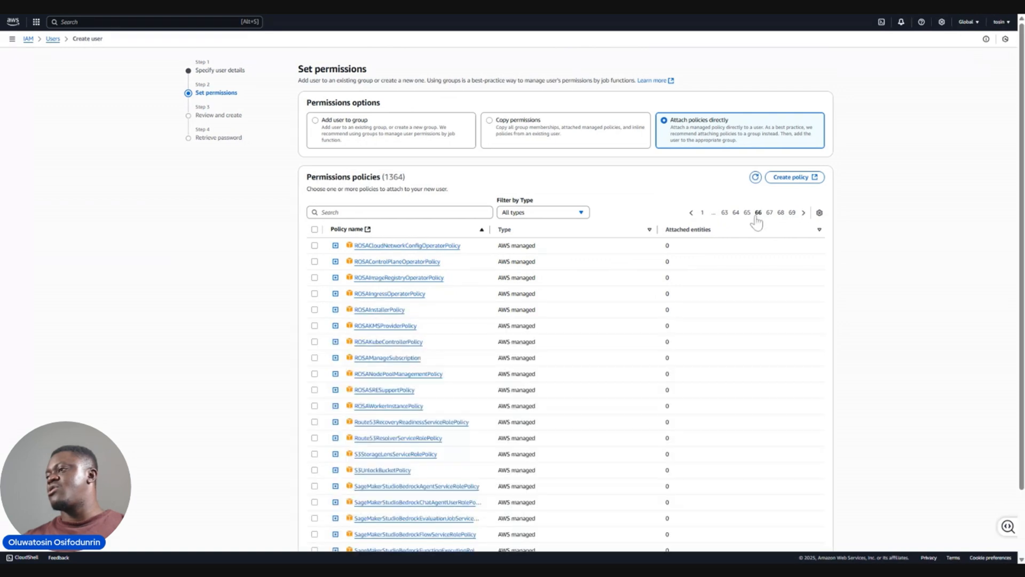
# Attach the AdministratorAccess policy from the first page of permissions policies, continue to the review and create the user.
pyautogui.click(702, 213)
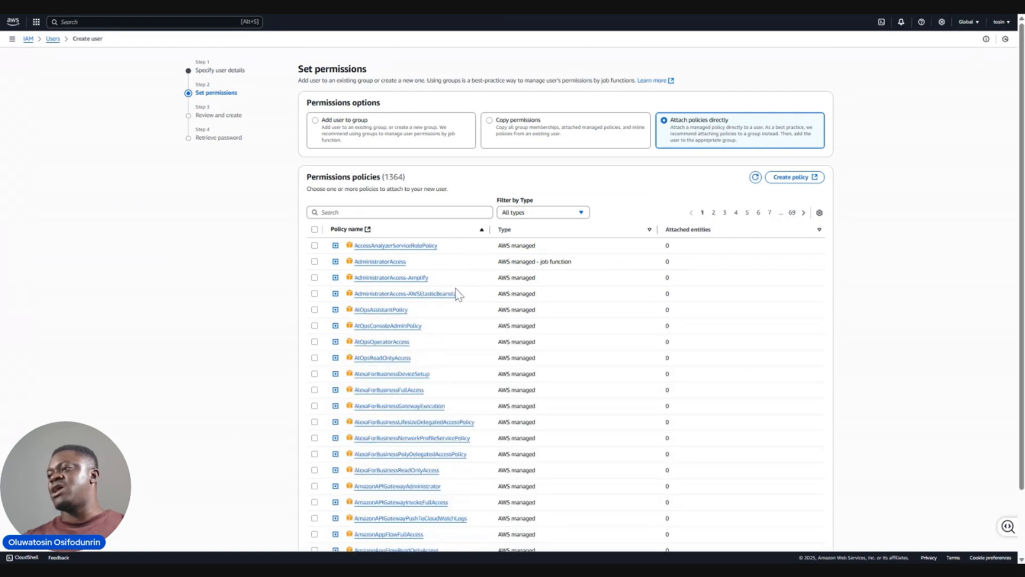
pyautogui.click(315, 262)
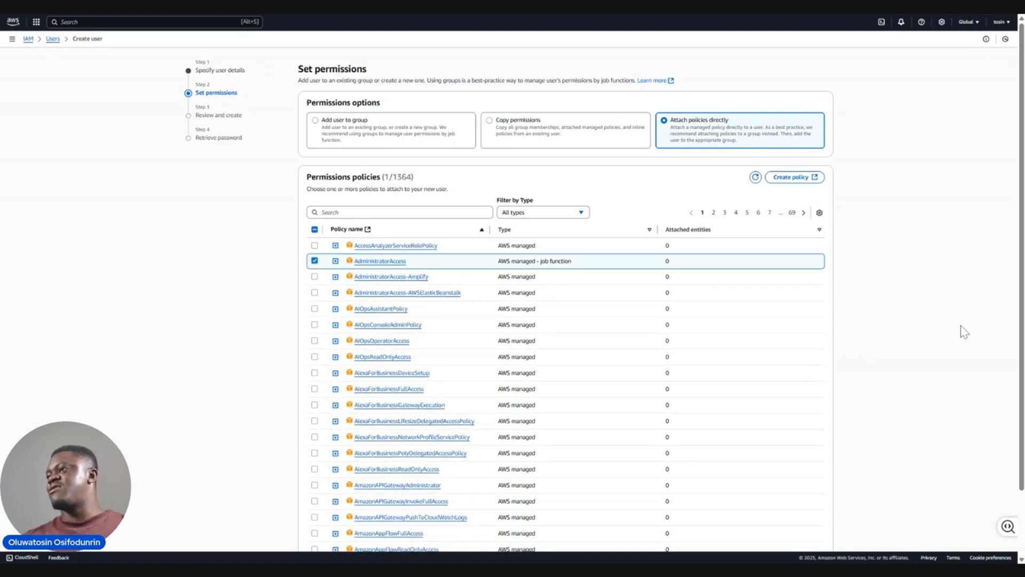
pyautogui.scroll(-3, 961, 331)
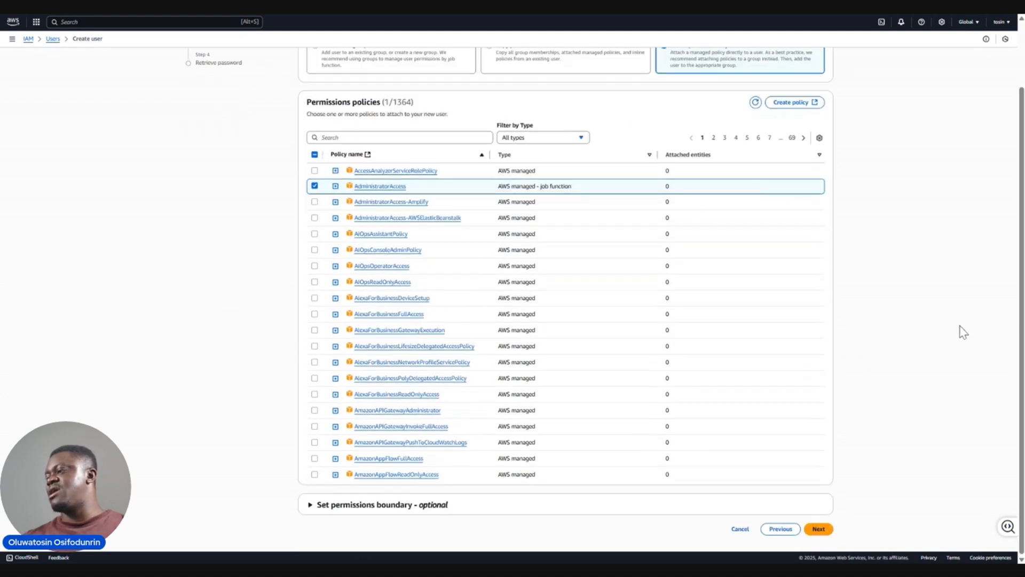
pyautogui.click(818, 529)
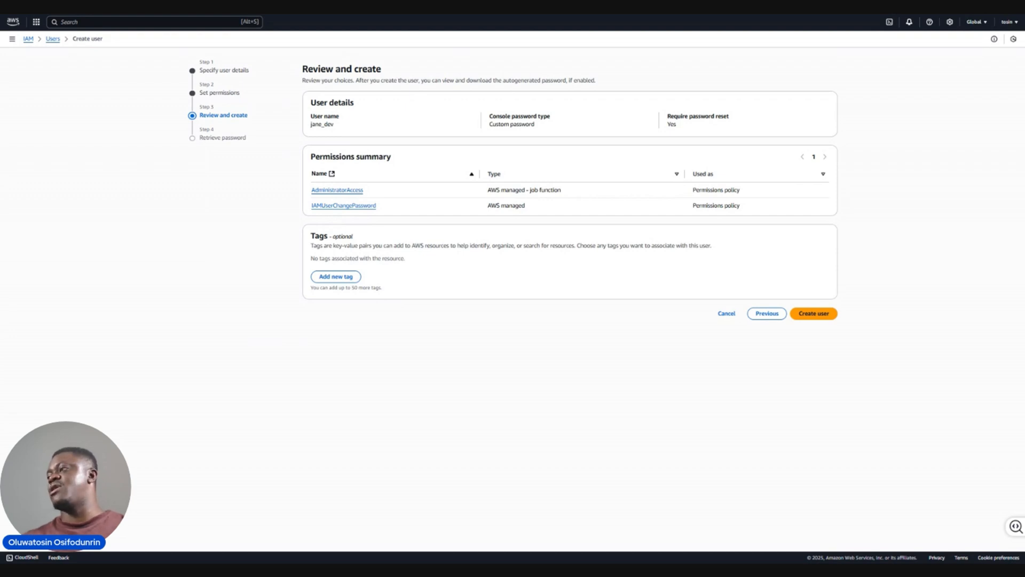
pyautogui.click(815, 314)
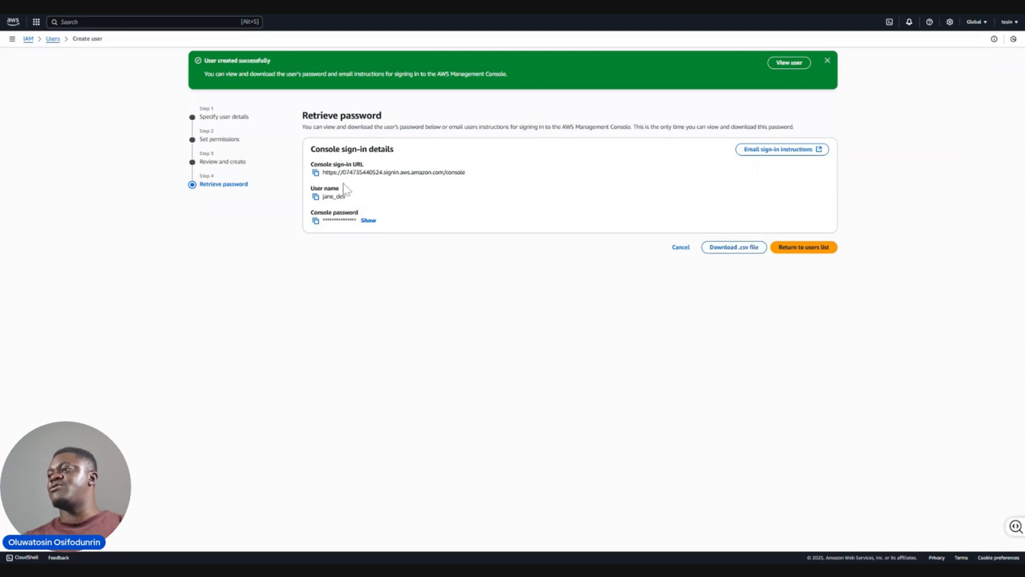
# Copy the new user's console sign-in URL and leave the root session for the IAM user sign-in page.
pyautogui.moveTo(467, 173); pyautogui.dragTo(316, 178)
pyautogui.click(315, 173)
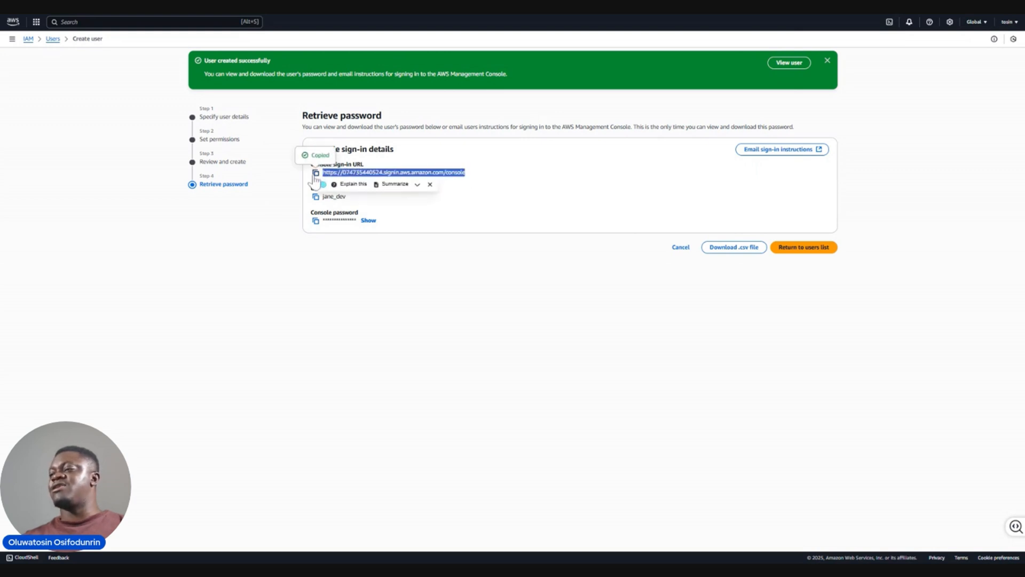
pyautogui.click(271, 224)
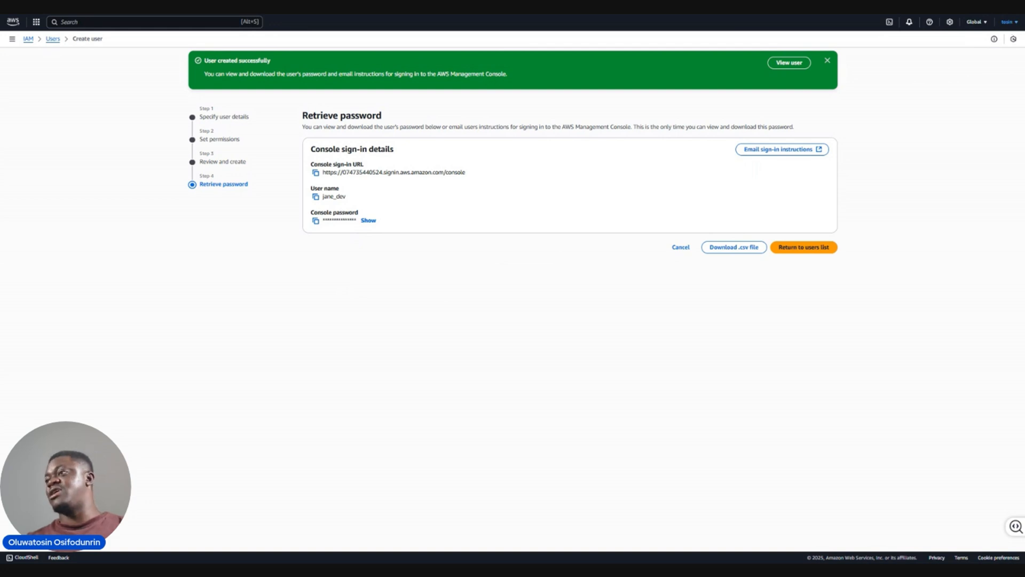
pyautogui.click(1008, 22)
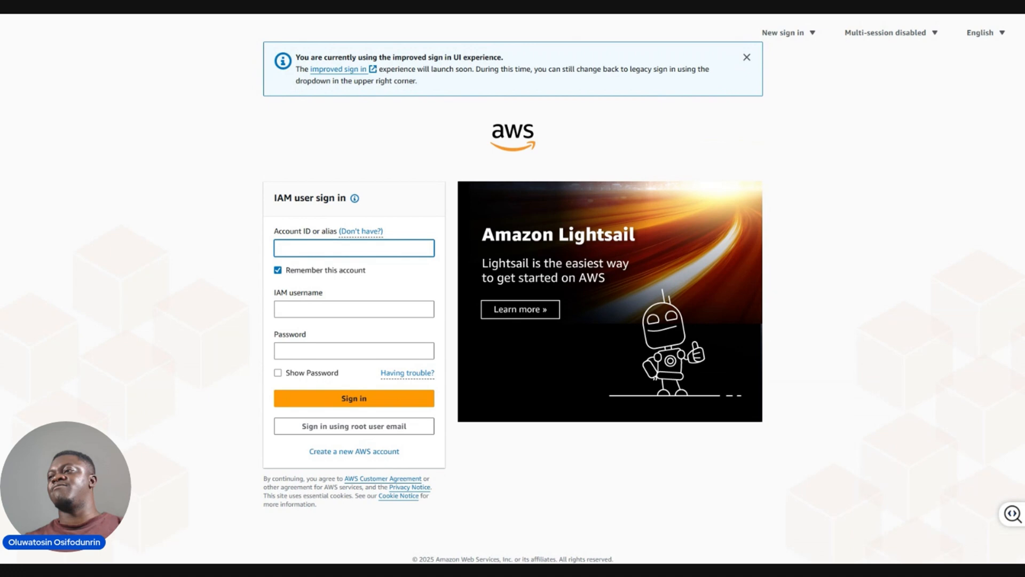
# Sign in as the new IAM user with the account ID, IAM username and account password.
pyautogui.click(217, 248)
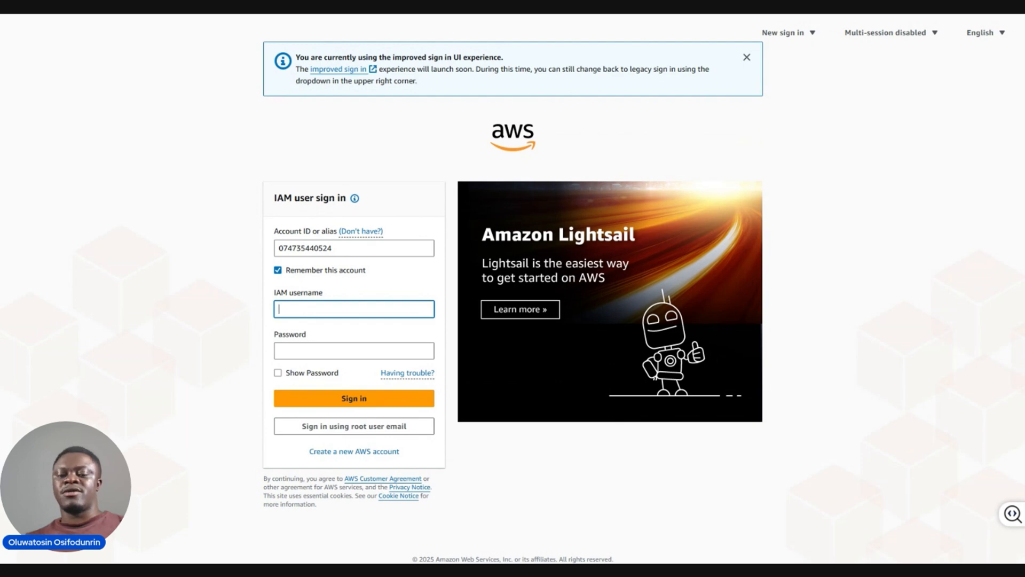
pyautogui.write('jane_dev')
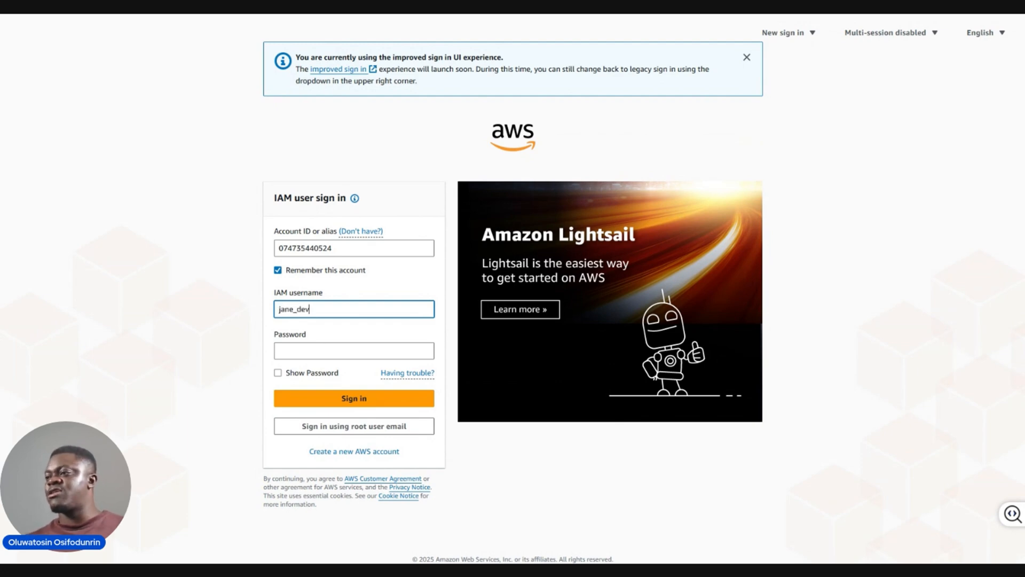
pyautogui.click(313, 347)
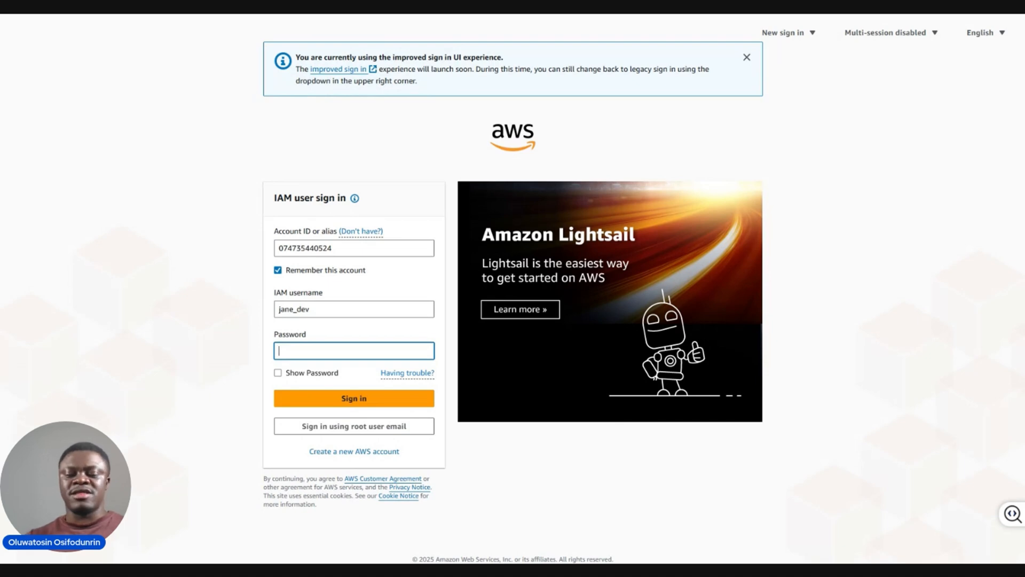
pyautogui.write('•••••••••••')
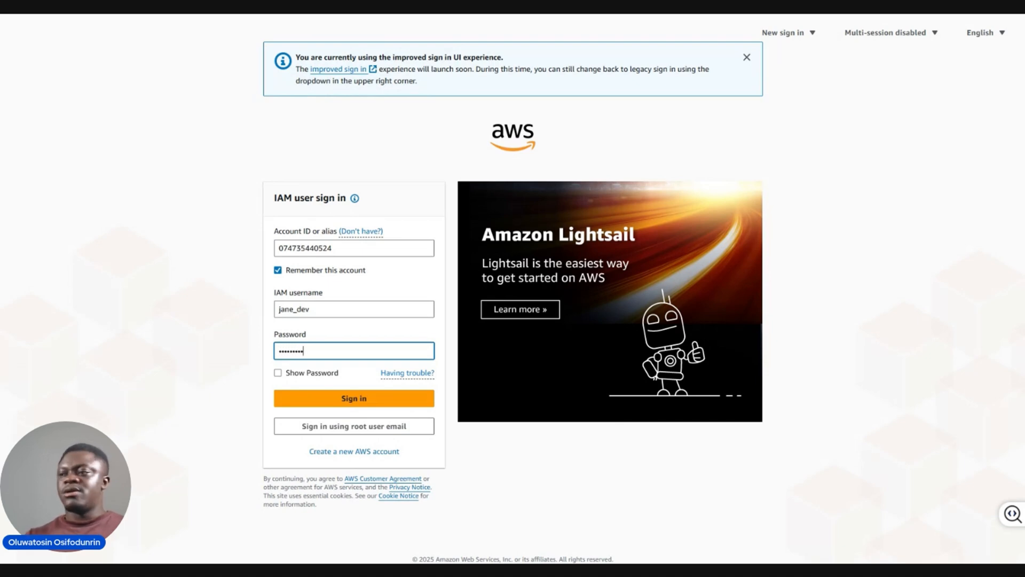
pyautogui.click(324, 405)
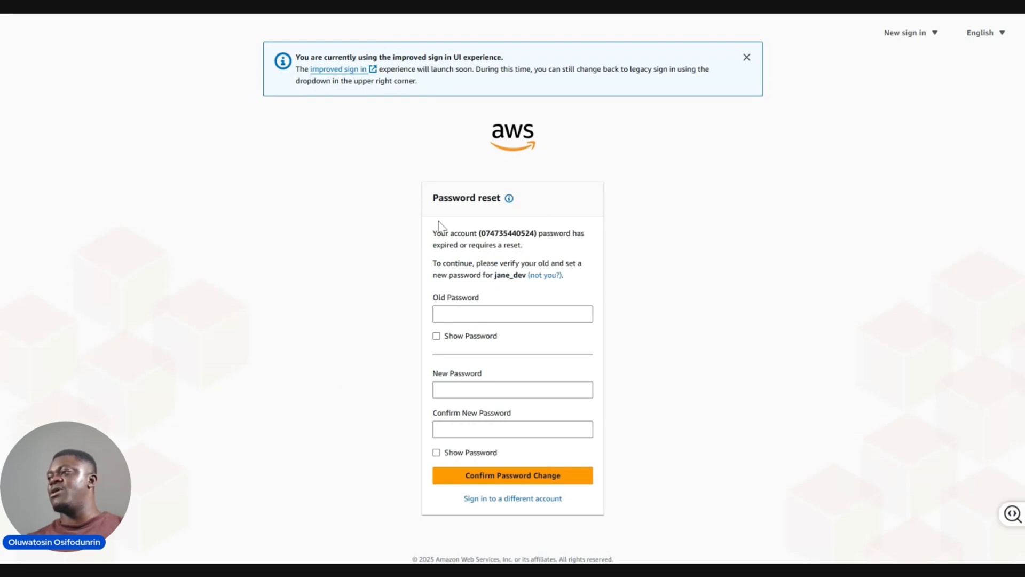
# Enter the old password in the password reset form, showing it in plain text to check and complete it.
pyautogui.moveTo(537, 233); pyautogui.dragTo(494, 234)
pyautogui.click(616, 221)
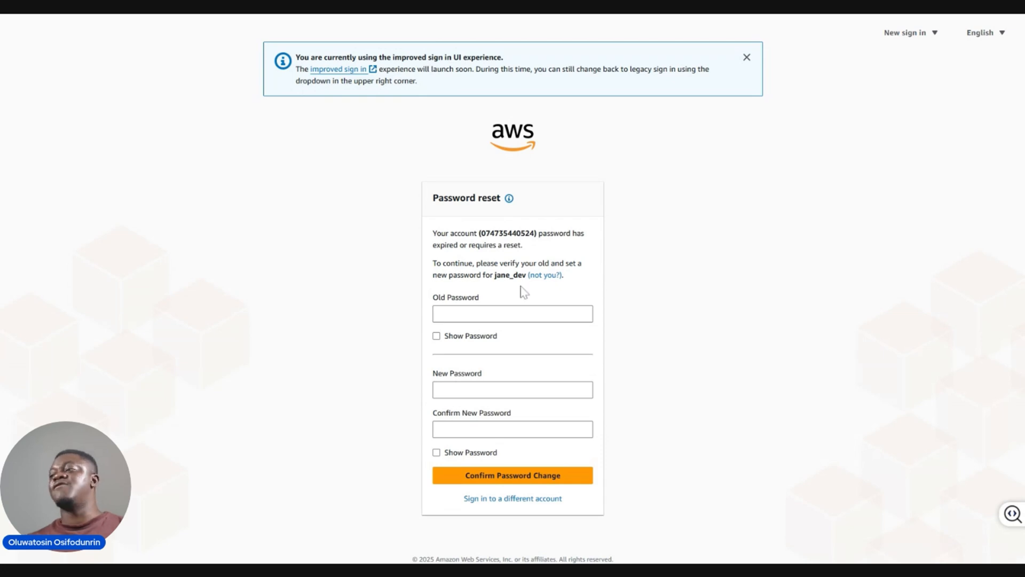
pyautogui.click(480, 315)
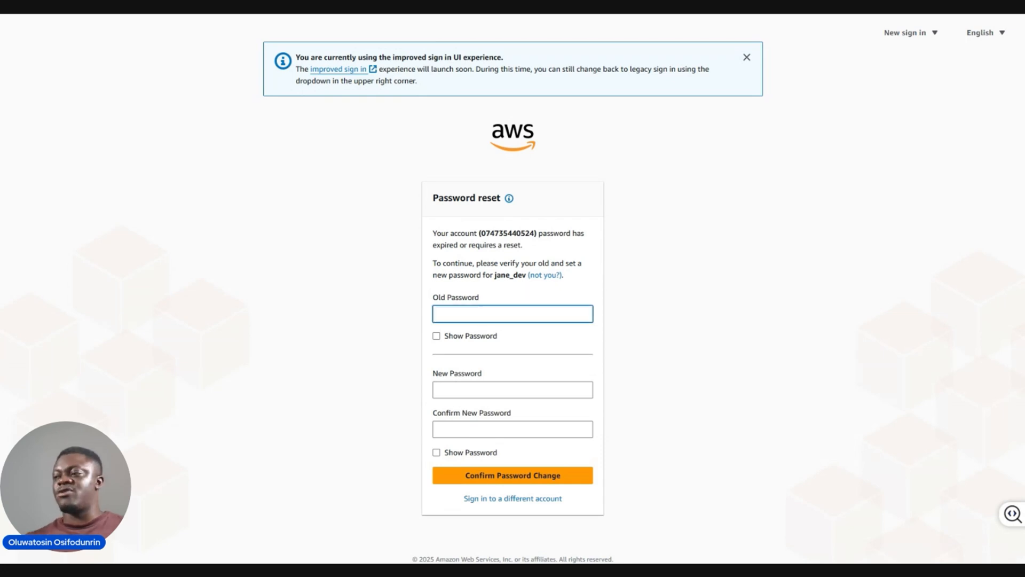
pyautogui.write('****')
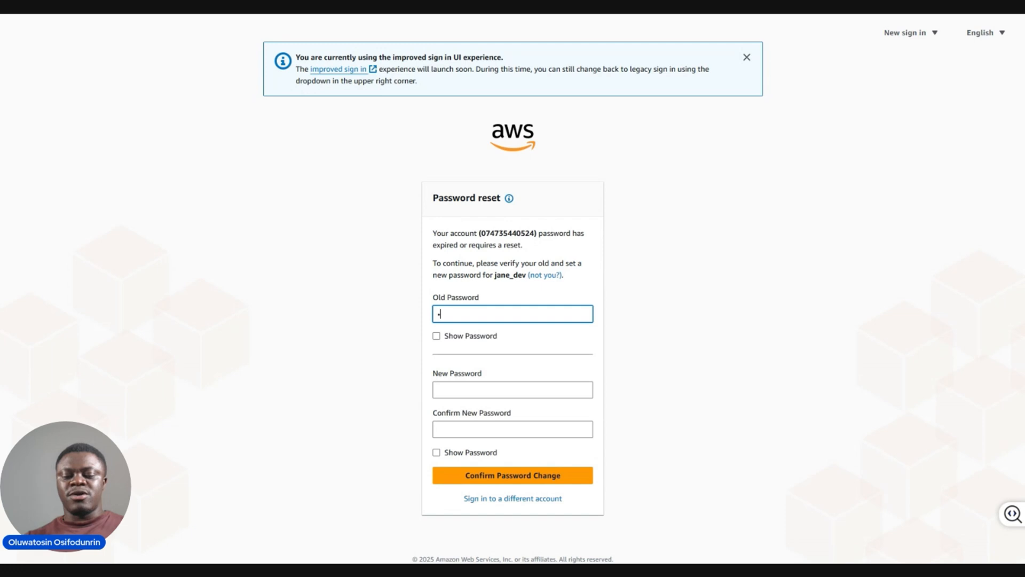
pyautogui.write('****')
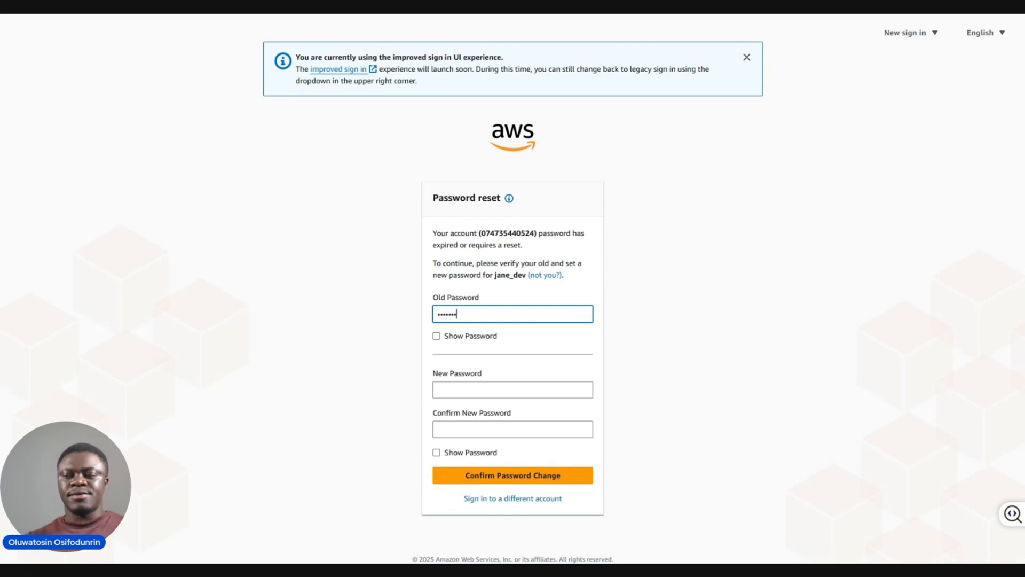
pyautogui.click(480, 389)
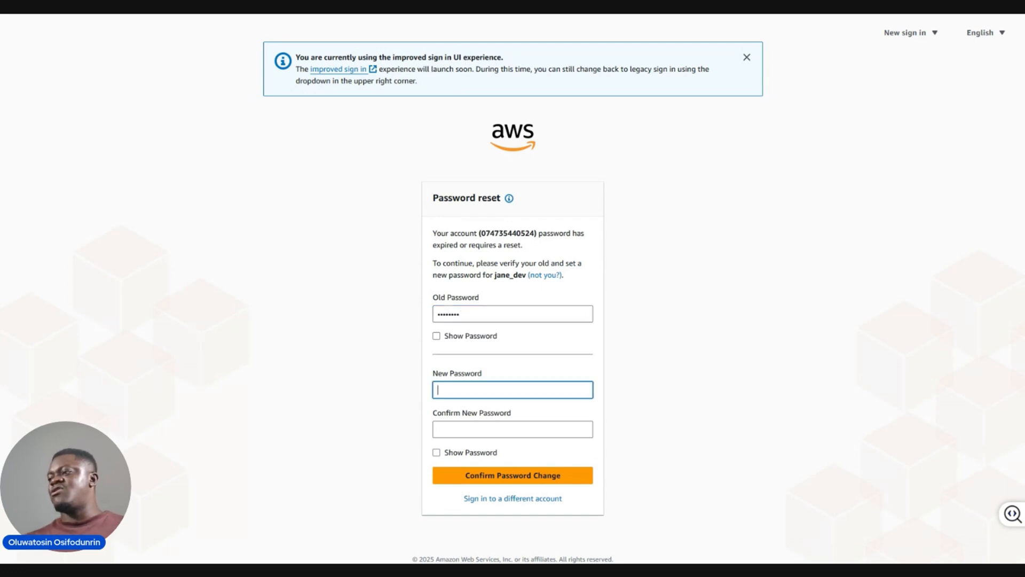
pyautogui.click(480, 314)
pyautogui.click(436, 336)
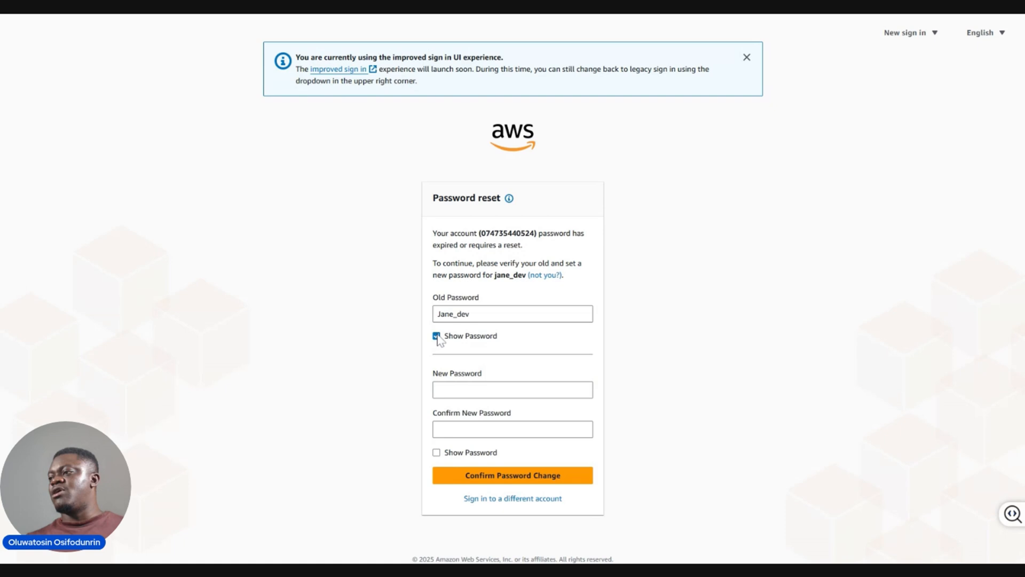
# Fill in the new password and its confirmation, and submit the password change.
pyautogui.click(480, 390)
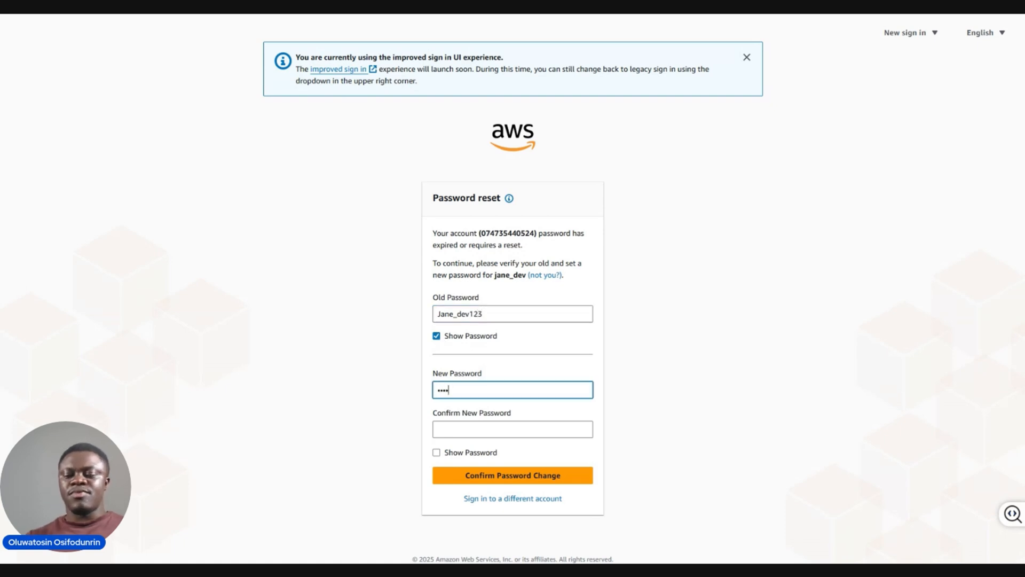
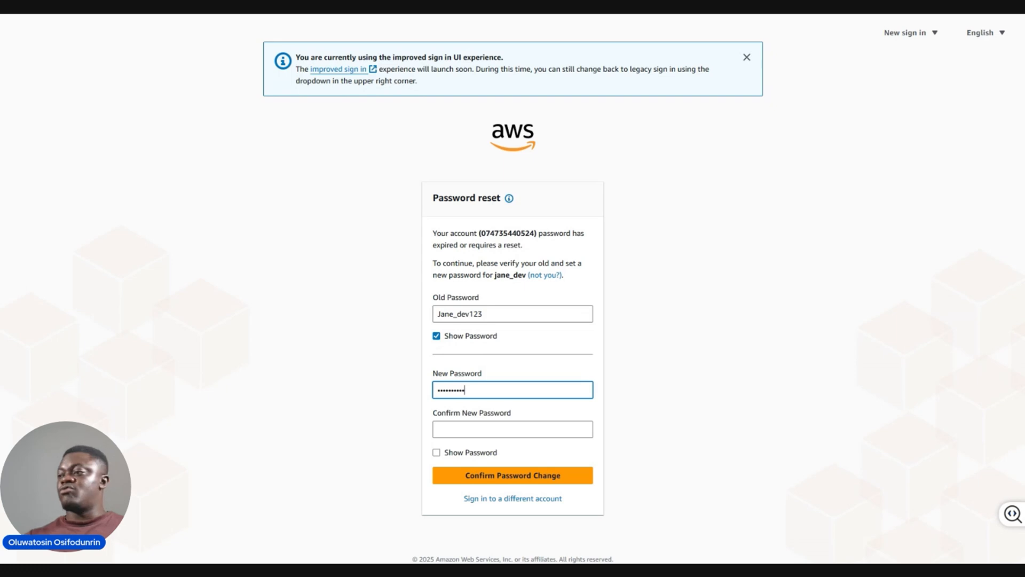
pyautogui.click(481, 429)
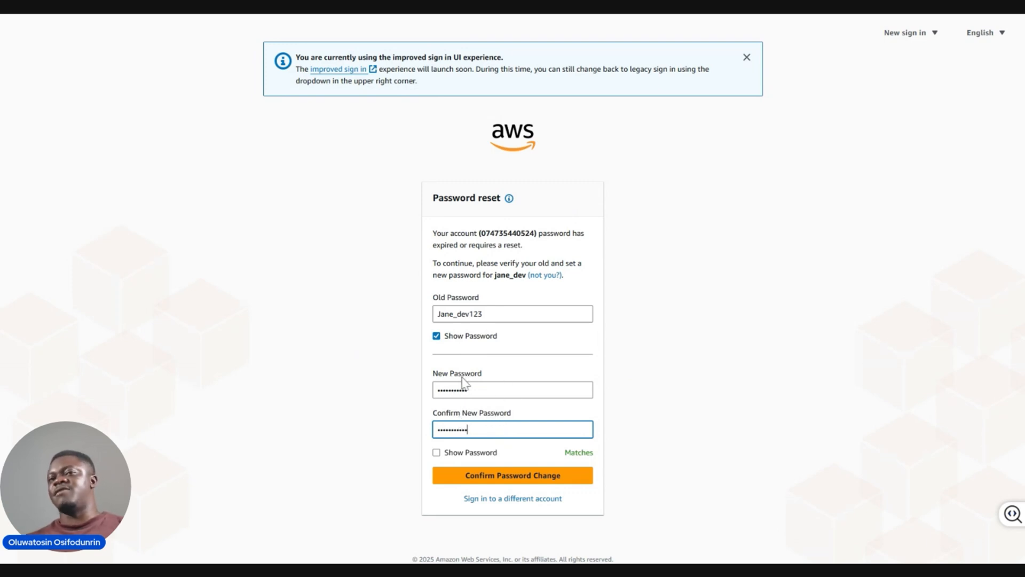
pyautogui.click(518, 480)
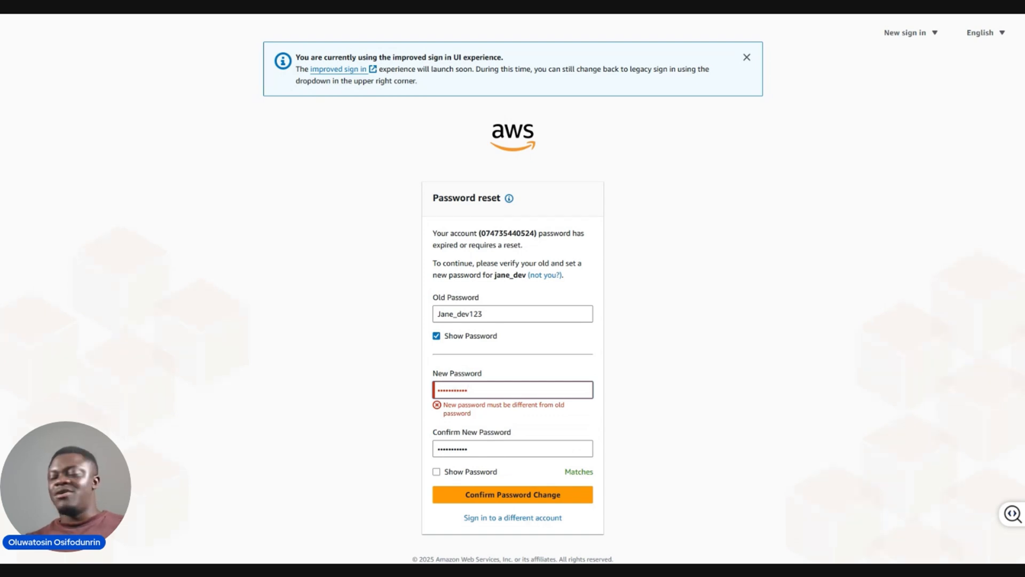
# Add one more character to the new password and its confirmation, resubmit the change and continue to sign in.
pyautogui.write('!')
pyautogui.click(470, 430)
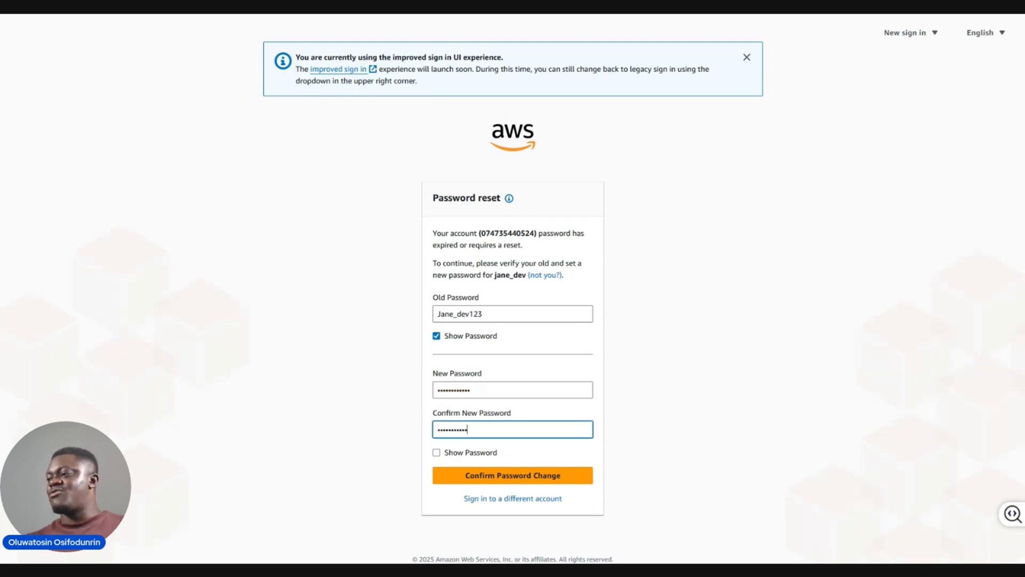
pyautogui.write('!')
pyautogui.click(480, 475)
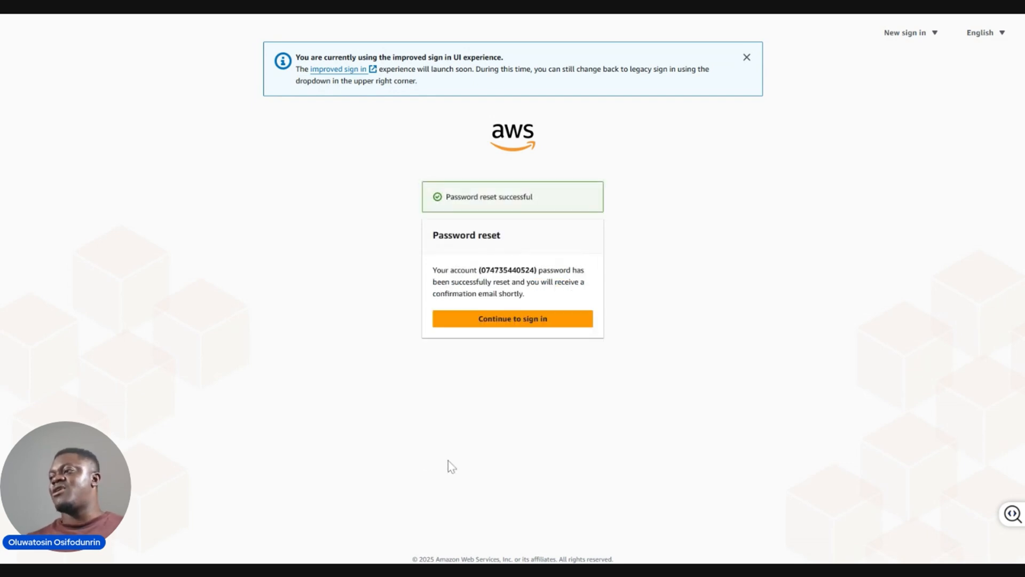
pyautogui.click(488, 322)
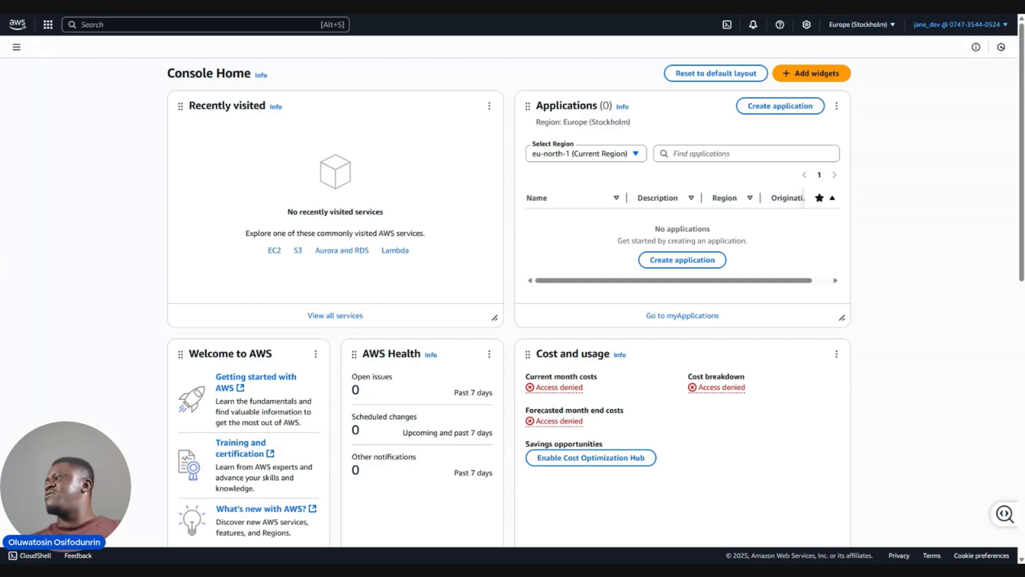
# Sign out of the IAM user's session and switch the sign-in page to root user.
pyautogui.click(985, 25)
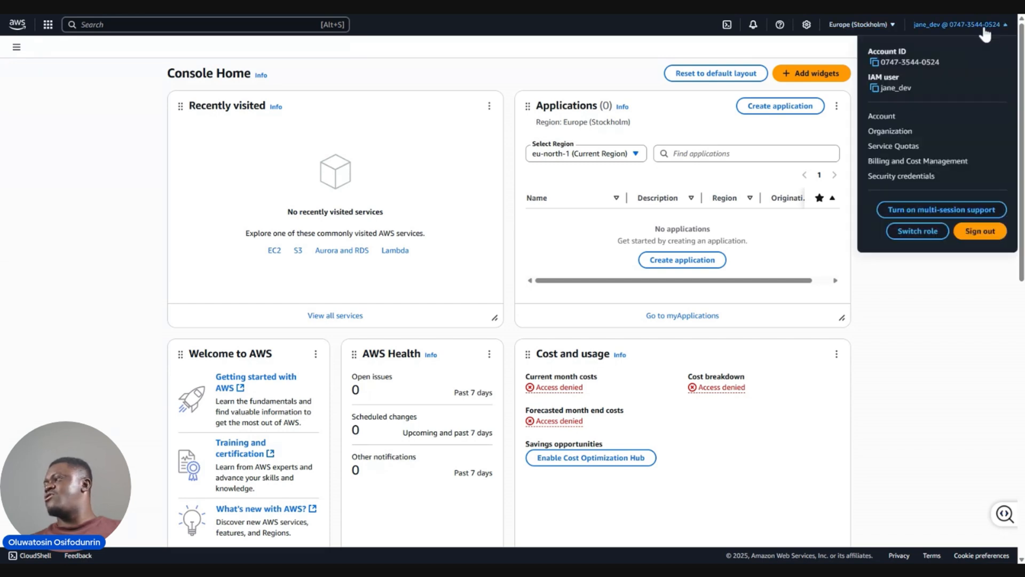
pyautogui.click(971, 236)
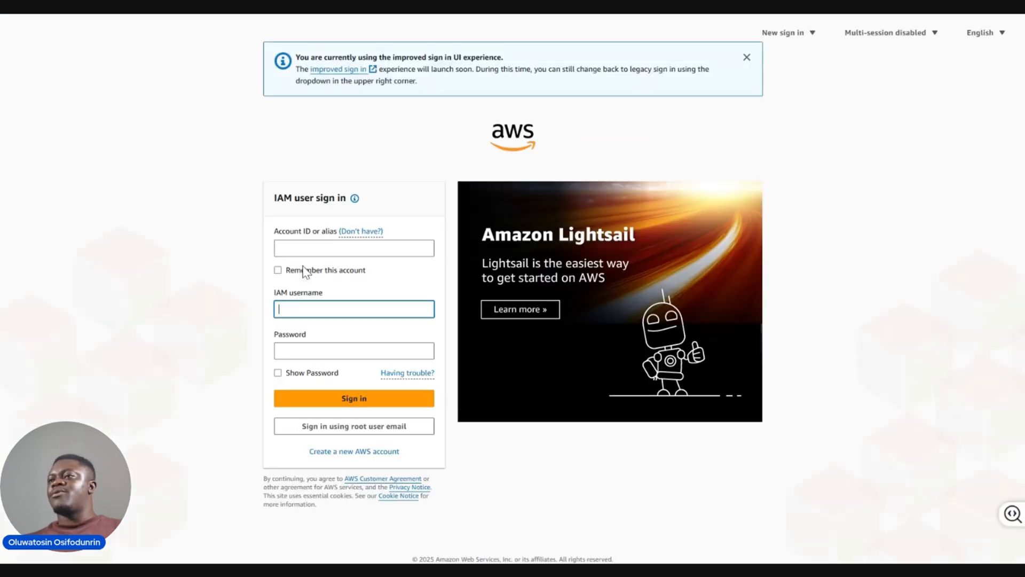
pyautogui.click(320, 427)
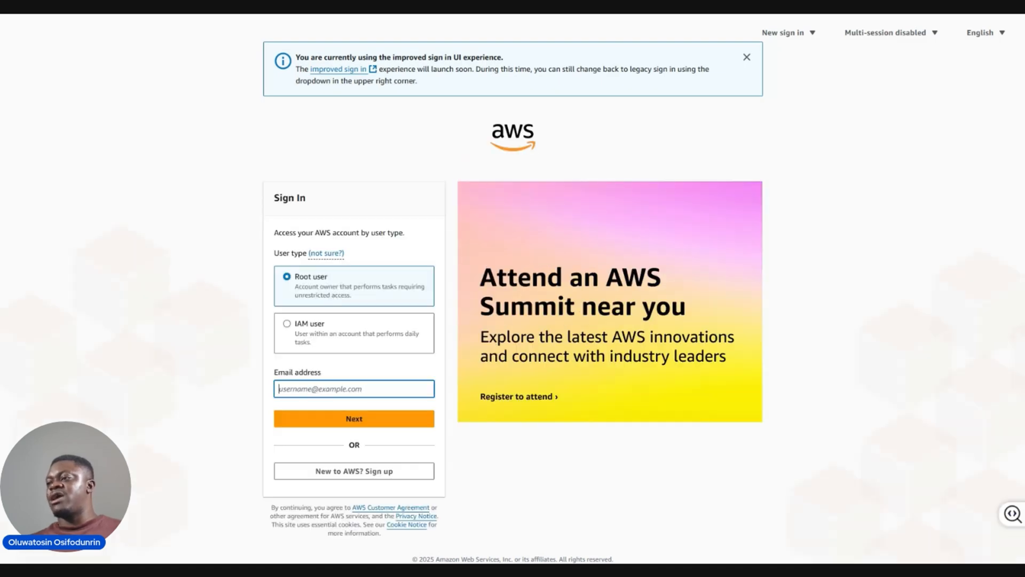
# Sign in as root user with the saved e-mail address and account password.
pyautogui.write('go')
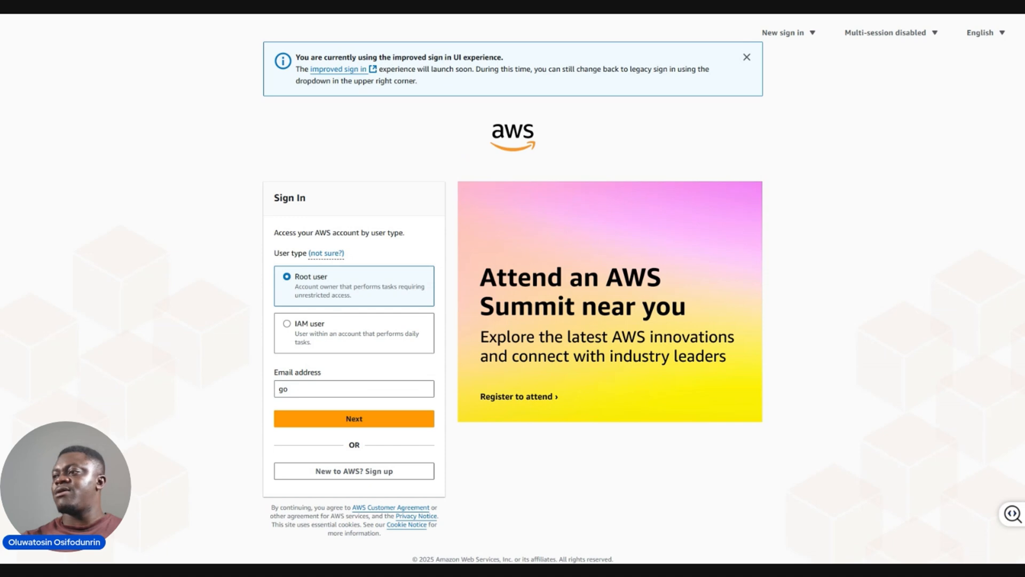
pyautogui.press('Down')
pyautogui.press('Return')
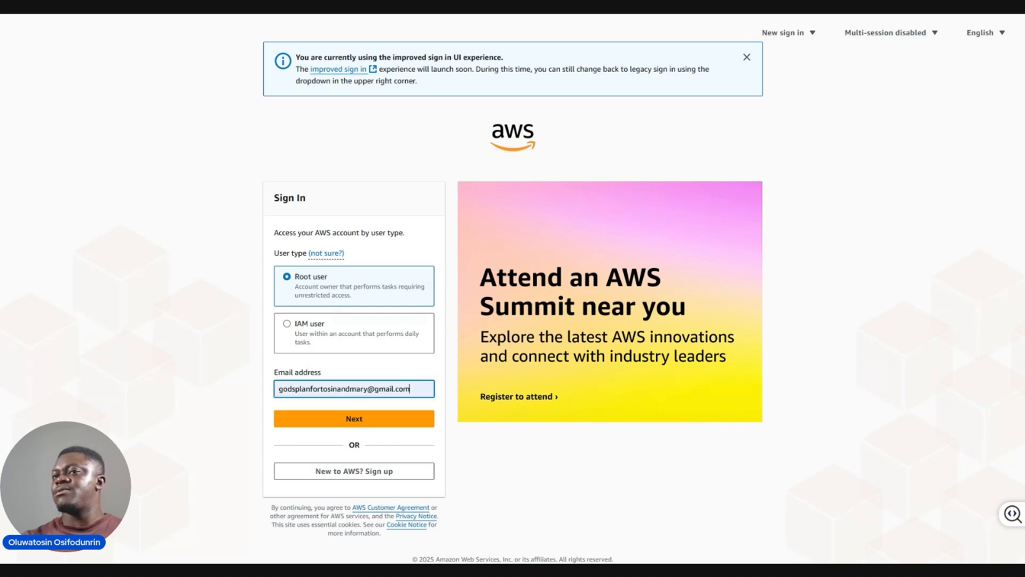
pyautogui.click(321, 420)
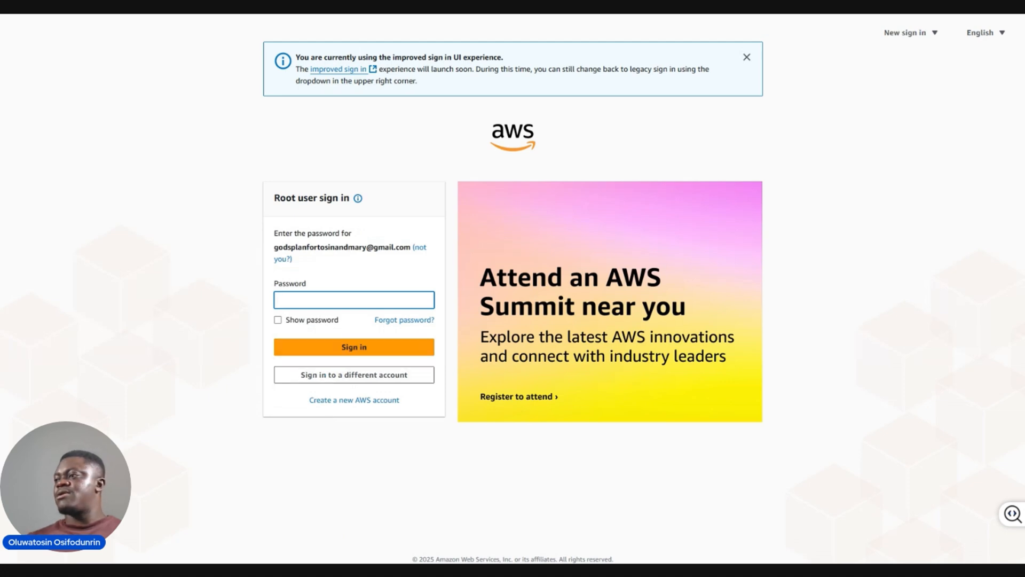
pyautogui.press('Down')
pyautogui.press('Return')
pyautogui.click(358, 349)
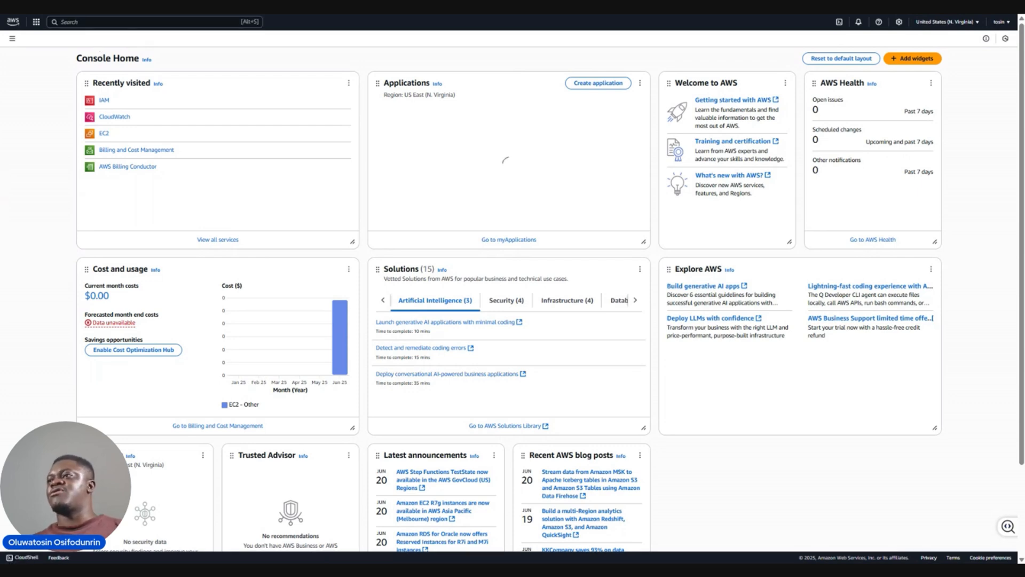
# Search the console for "billing preferences" and open the Billing preferences feature of Billing and Cost Management.
pyautogui.click(106, 22)
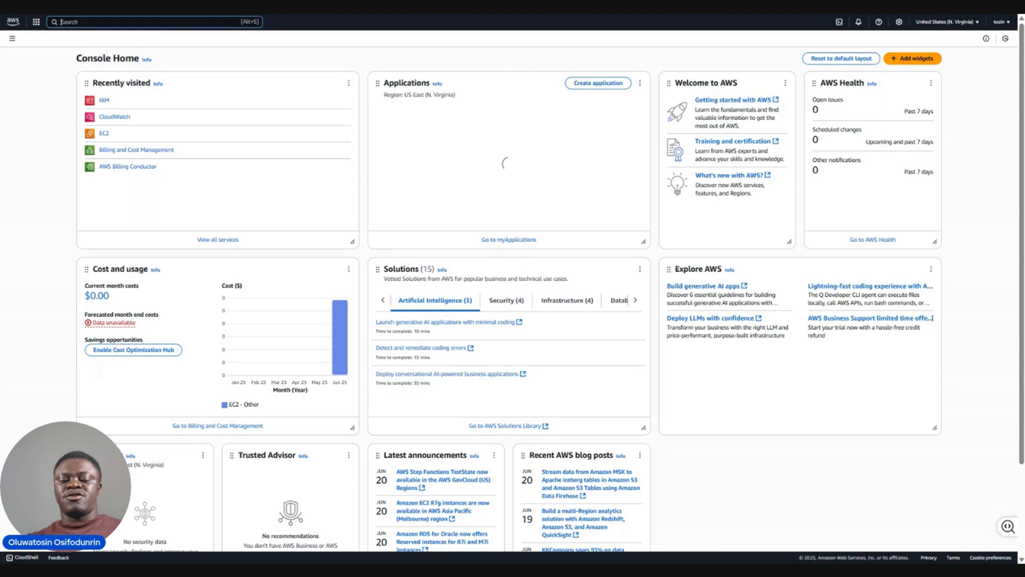
pyautogui.write('billing')
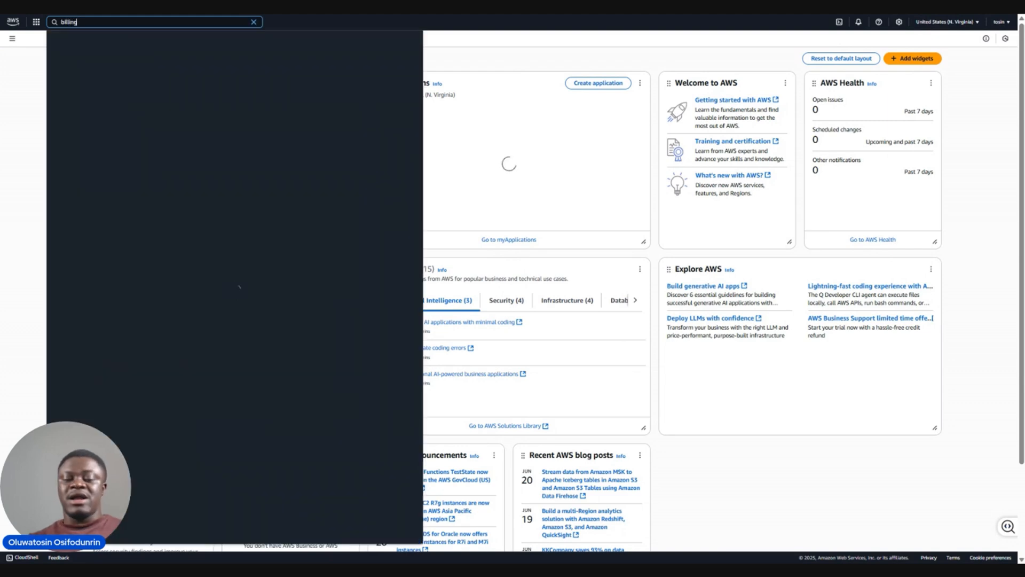
pyautogui.write(' prefer')
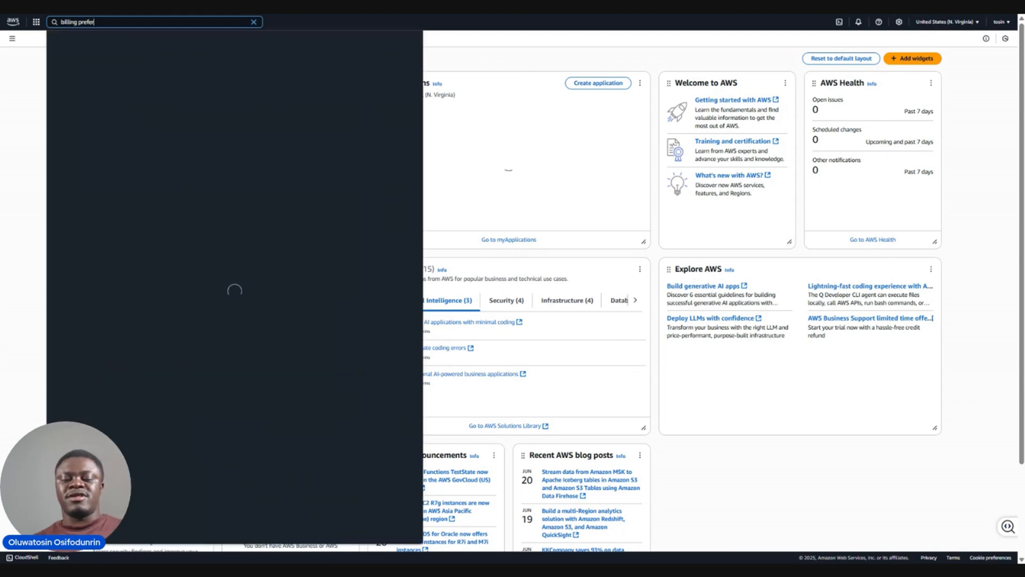
pyautogui.write('ence')
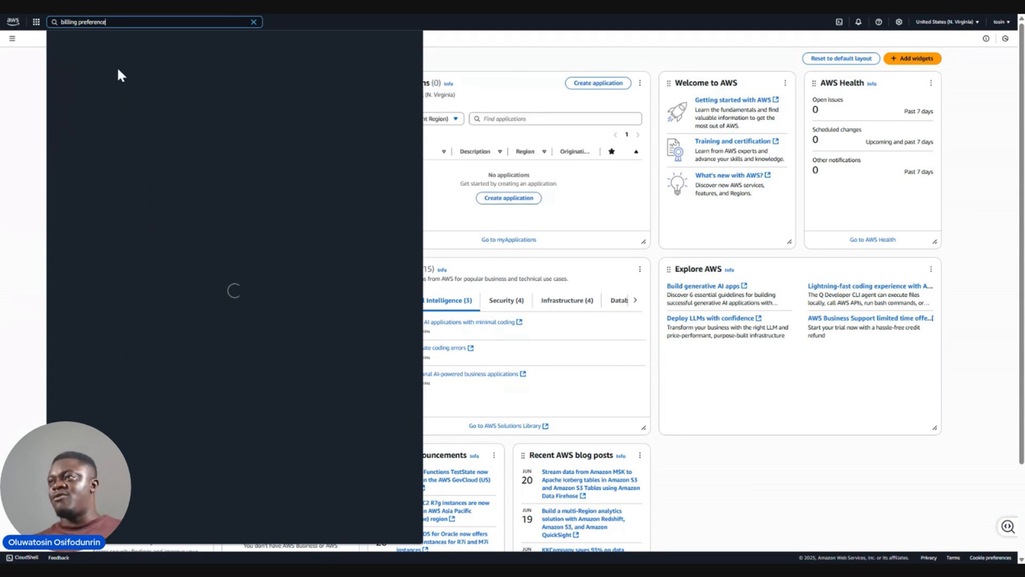
pyautogui.write('s')
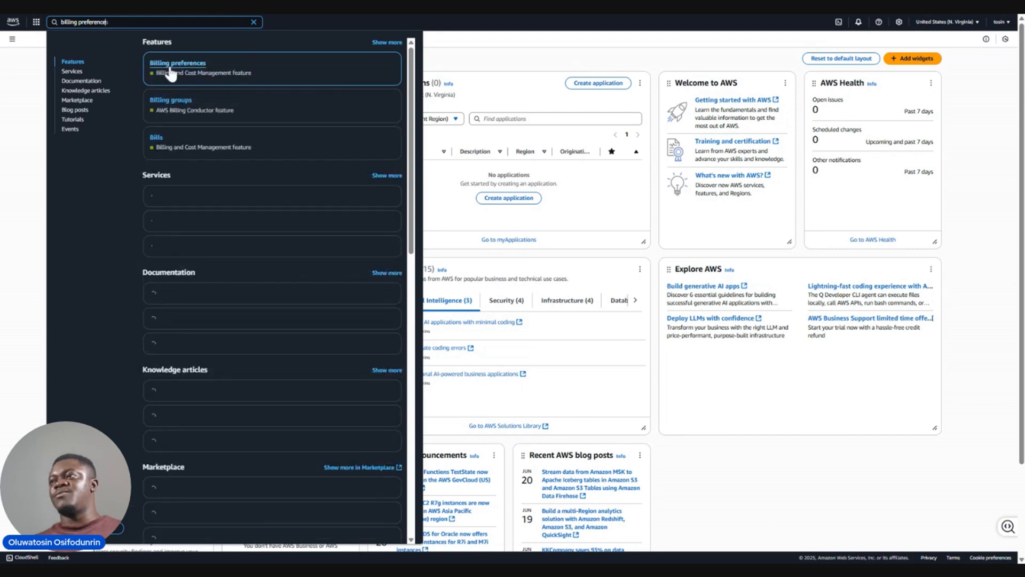
pyautogui.click(170, 66)
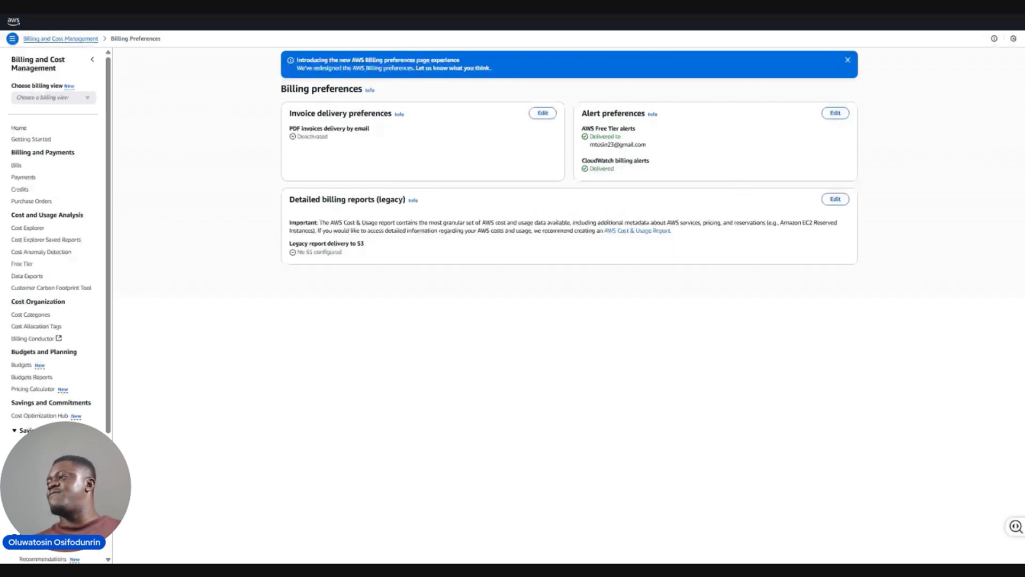
# Edit the alert preferences, keeping AWS Free Tier alerts enabled with the saved e-mail address, and save the update.
pyautogui.moveTo(587, 113); pyautogui.dragTo(695, 136)
pyautogui.click(696, 134)
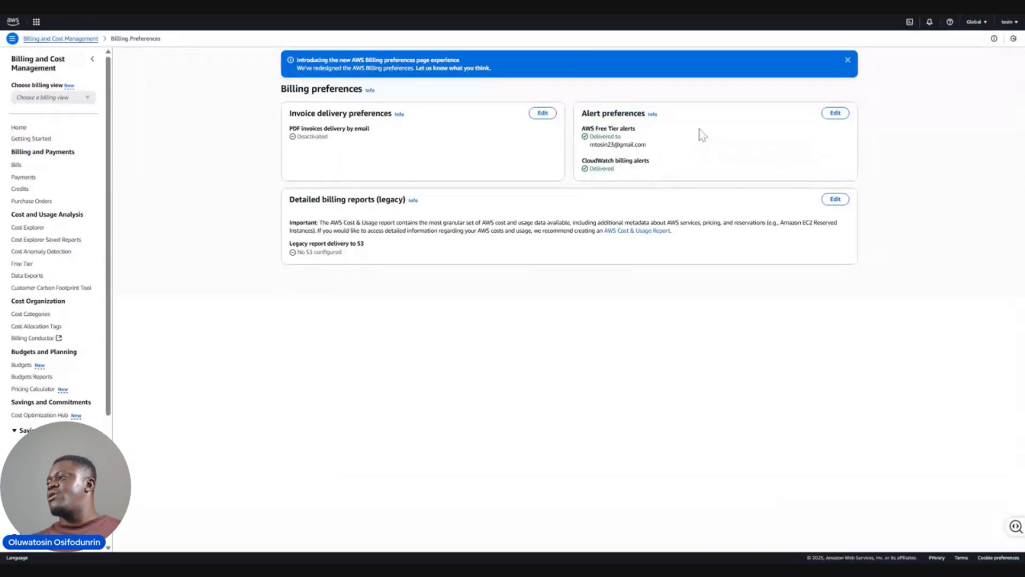
pyautogui.click(835, 114)
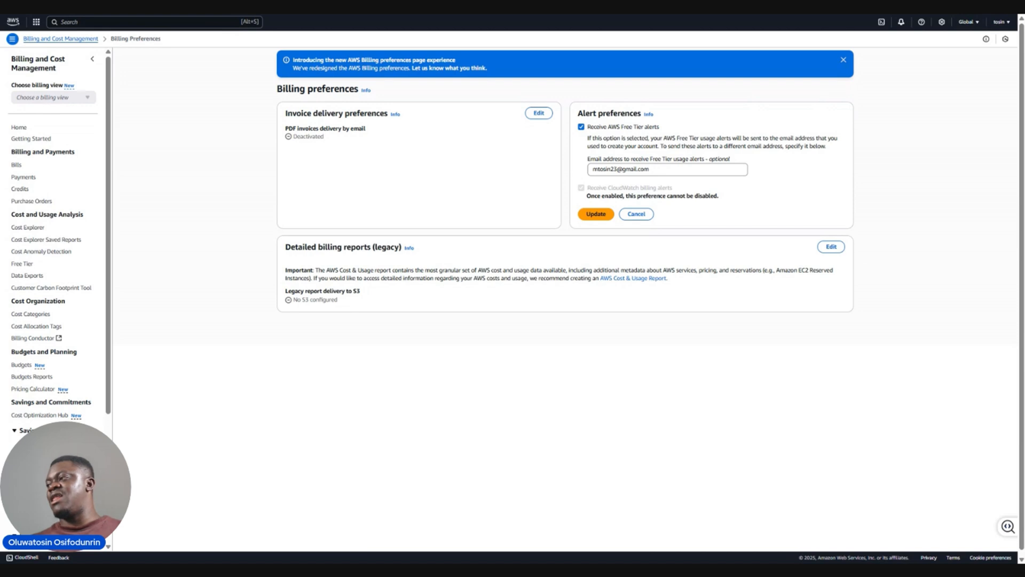
pyautogui.moveTo(653, 170); pyautogui.dragTo(599, 169)
pyautogui.click(653, 169)
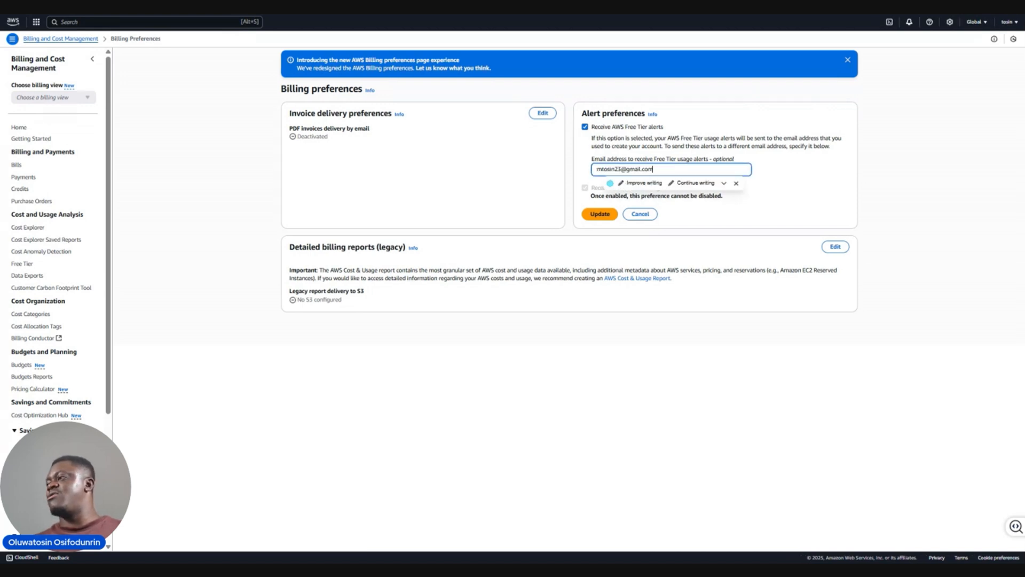
pyautogui.click(799, 193)
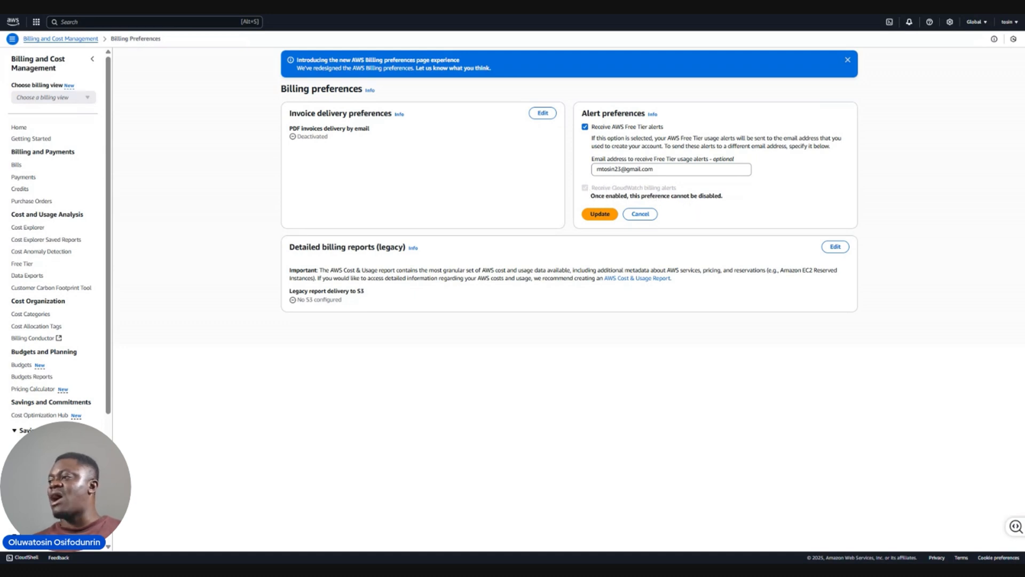
pyautogui.click(600, 217)
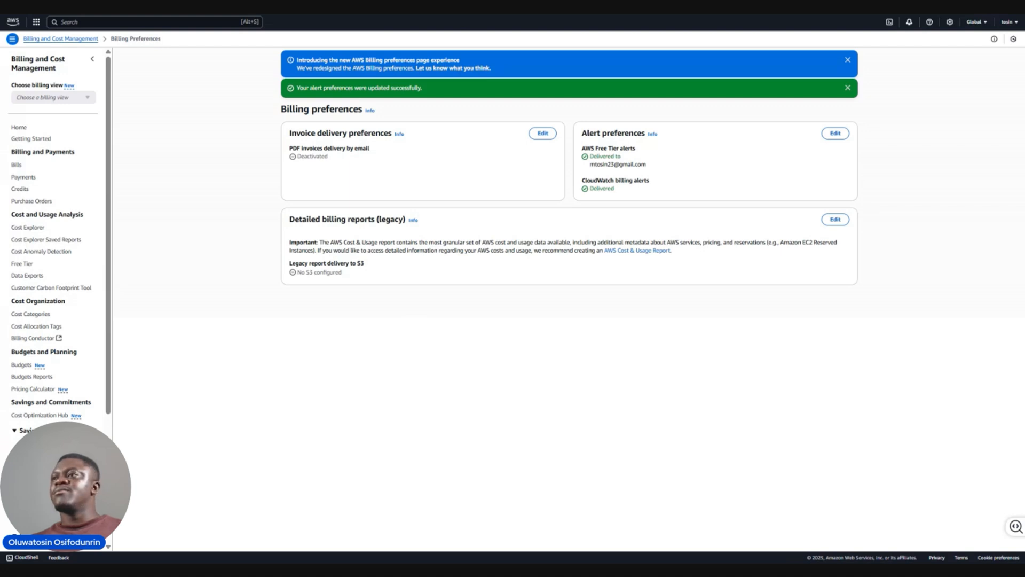
# Search the console for "alarm", open the CloudWatch Alarms feature and look at the billing alarms before returning to all alarms.
pyautogui.hotkey('alt', 's')
pyautogui.write('a')
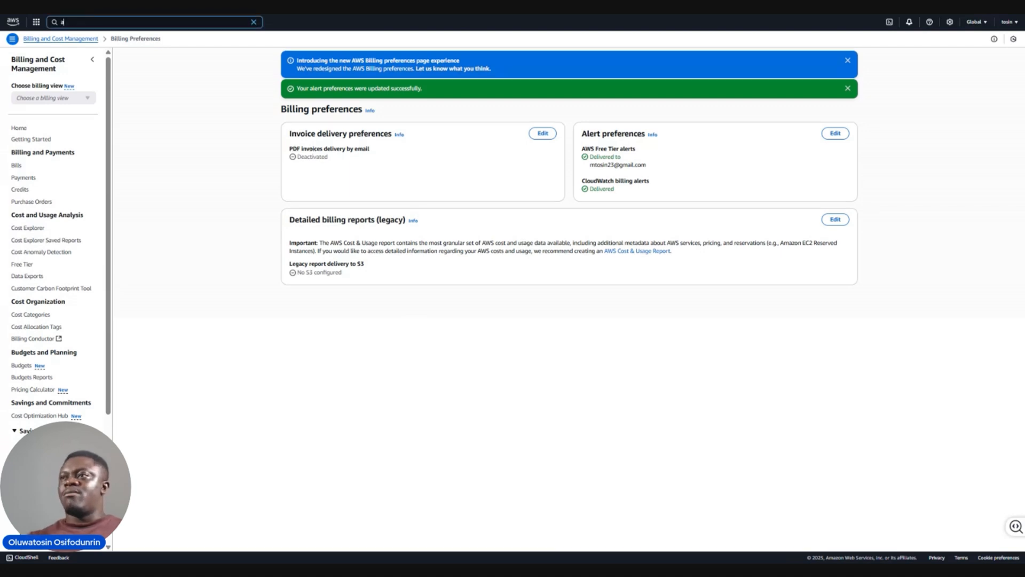
pyautogui.write('larm')
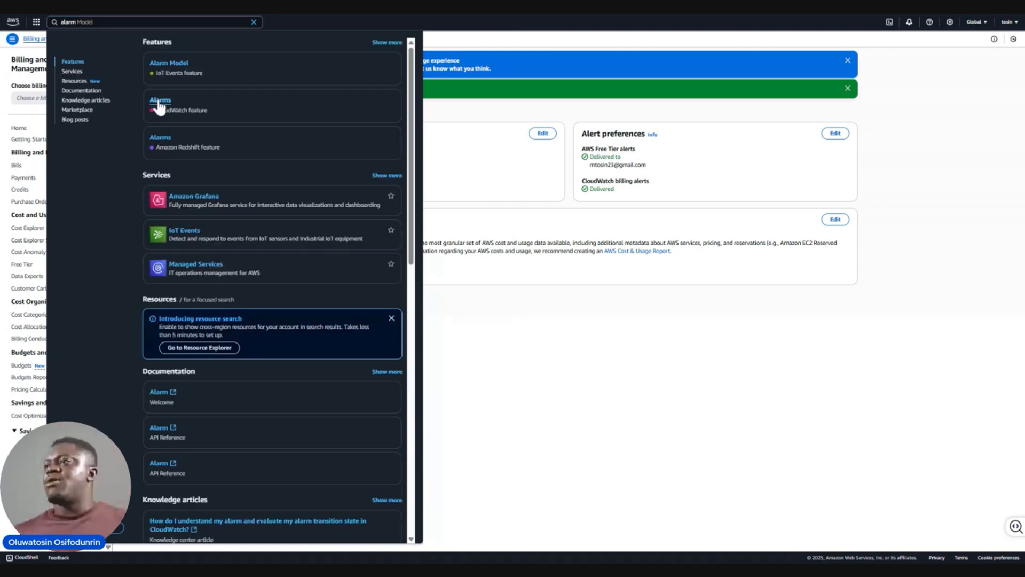
pyautogui.click(159, 102)
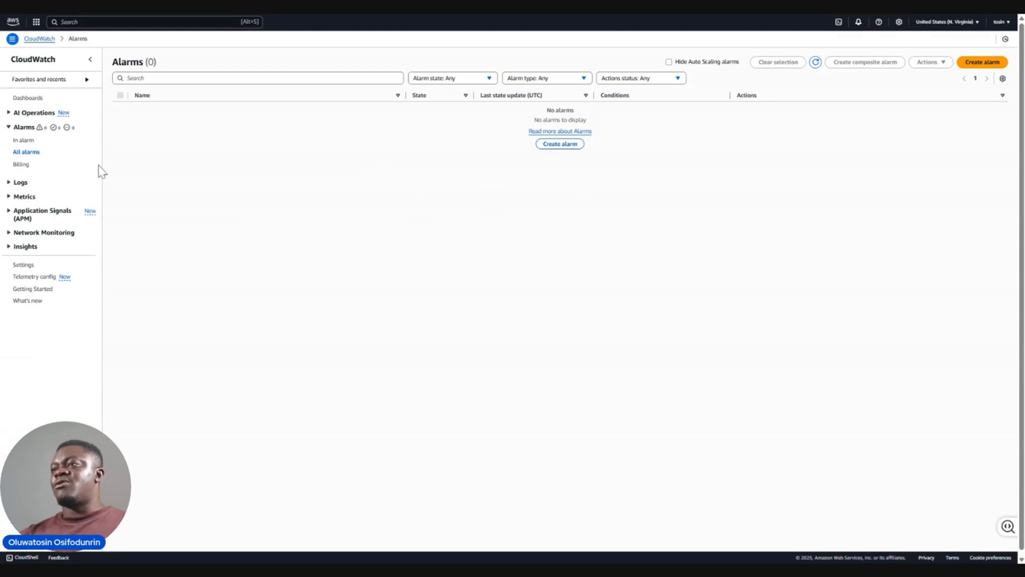
pyautogui.click(21, 165)
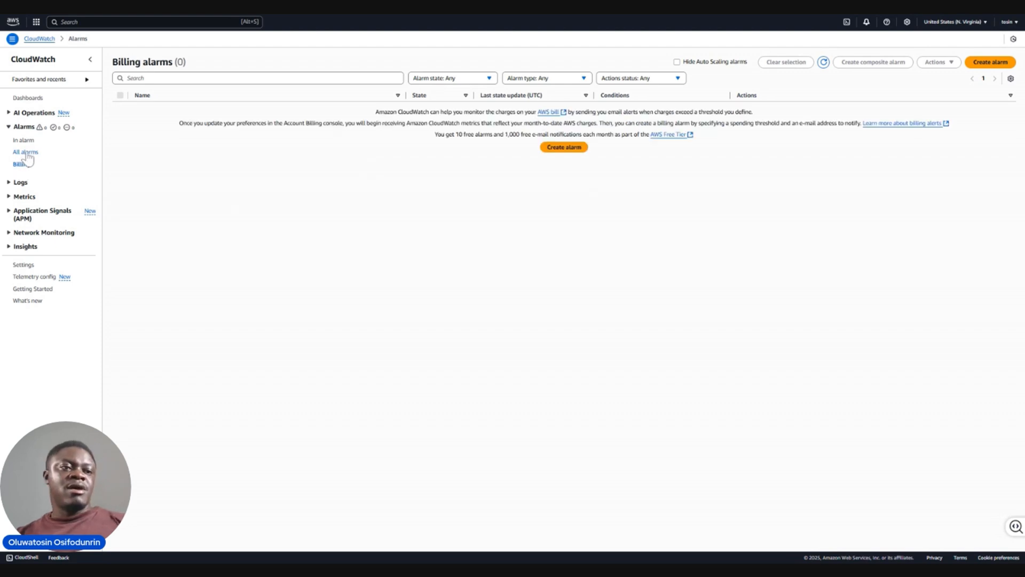
pyautogui.click(26, 153)
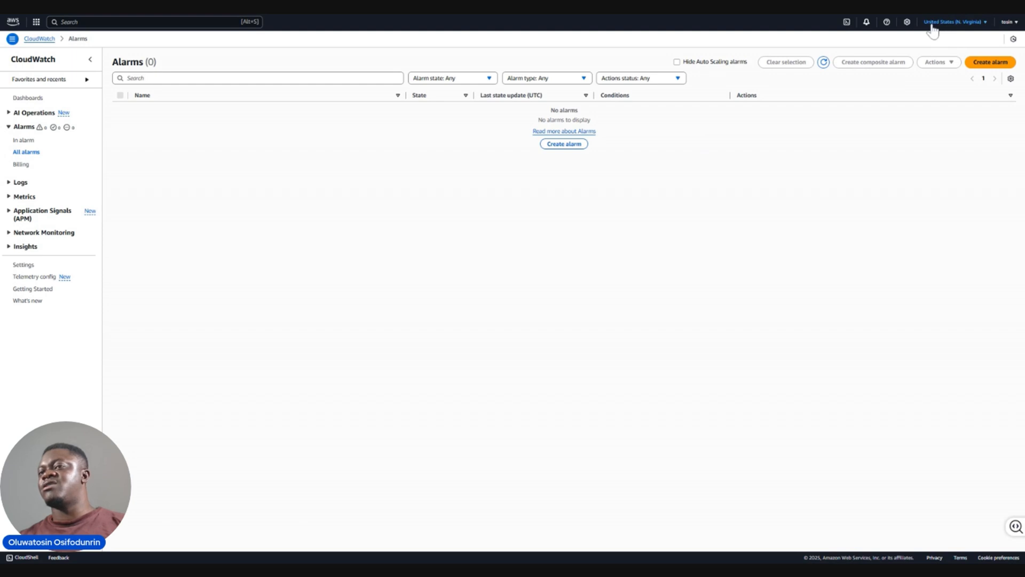
# Check the region list for N. Virginia (us-east-1) and start creating a new CloudWatch alarm.
pyautogui.click(985, 24)
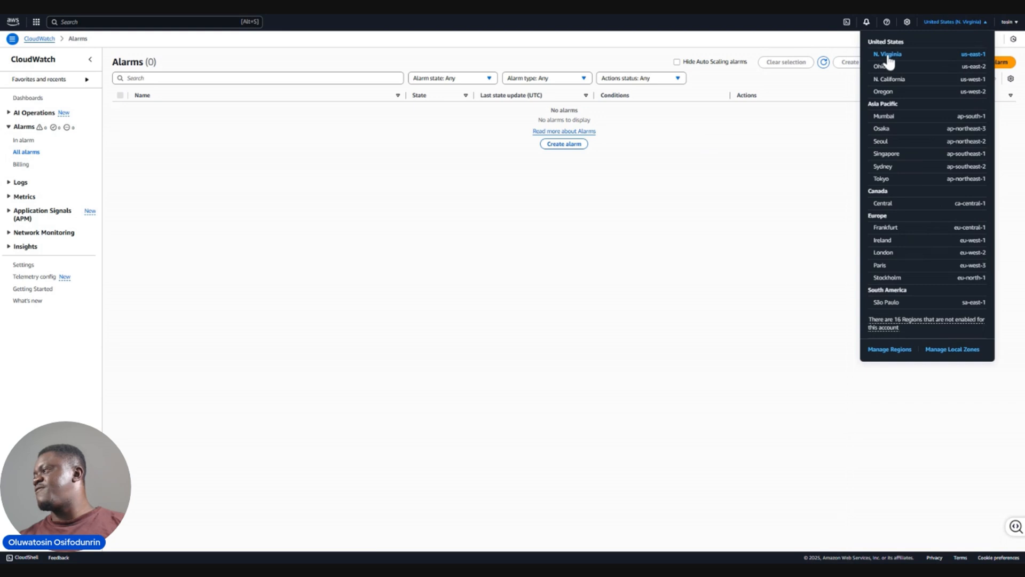
pyautogui.click(580, 254)
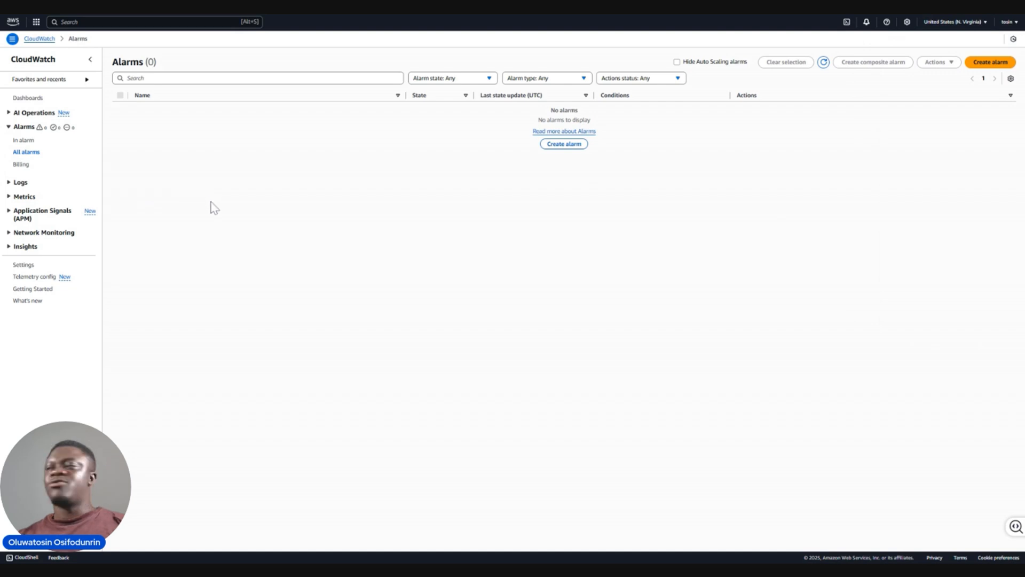
pyautogui.click(566, 145)
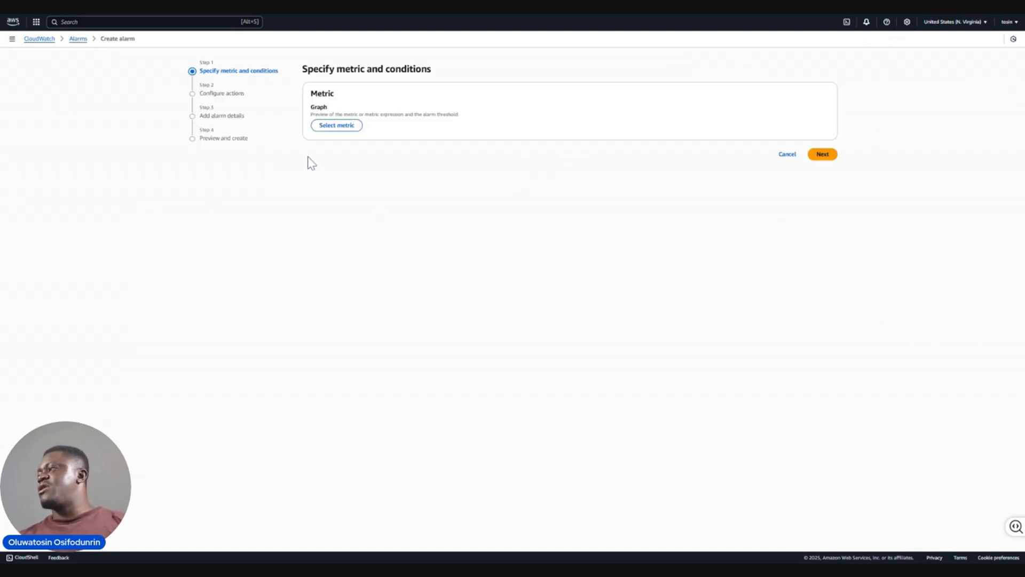
pyautogui.click(339, 137)
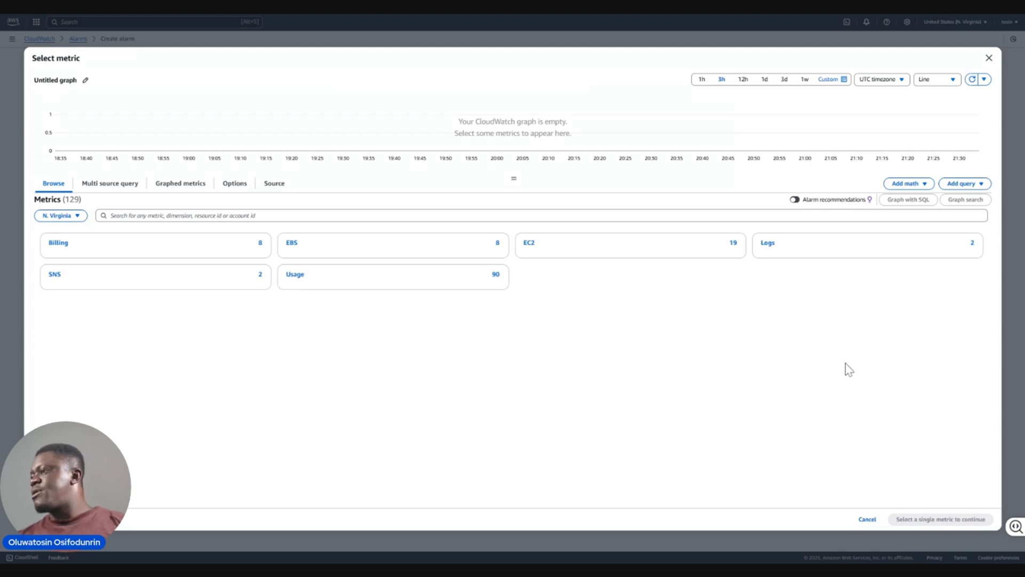
pyautogui.click(988, 59)
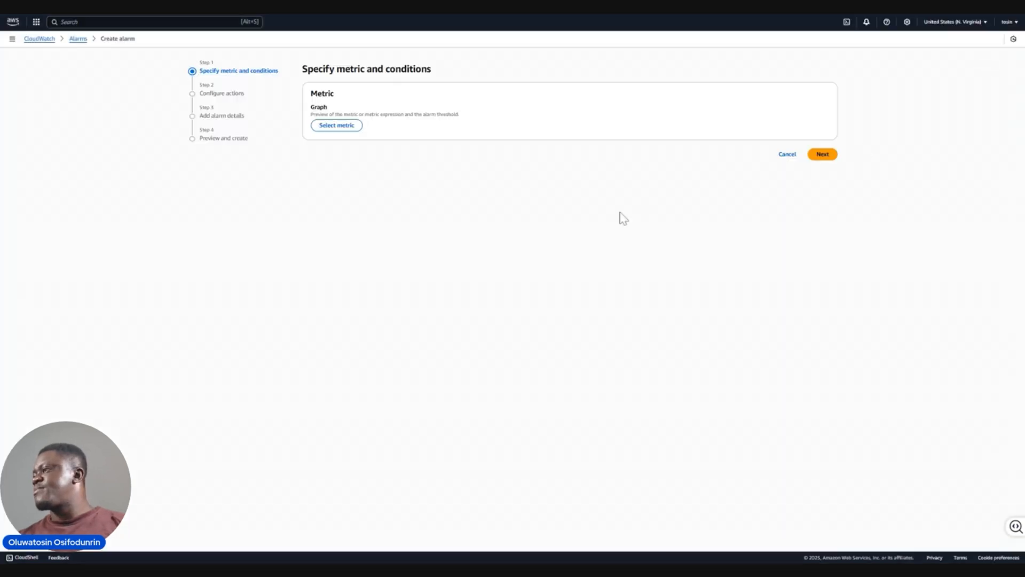
pyautogui.click(820, 154)
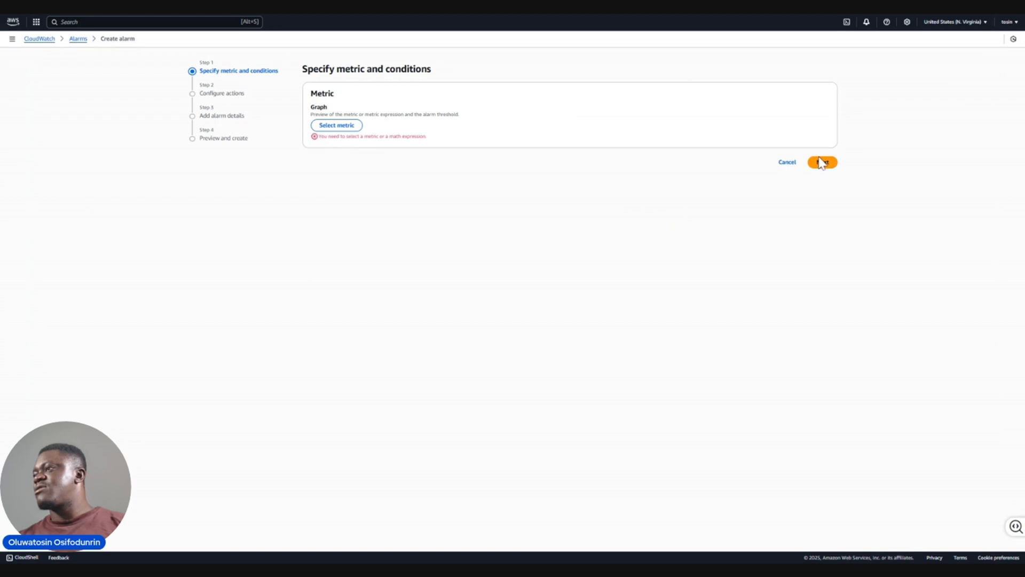
# Select the EstimatedCharges metric in USD from Billing, Total Estimated Charge, as the alarm's metric.
pyautogui.click(341, 128)
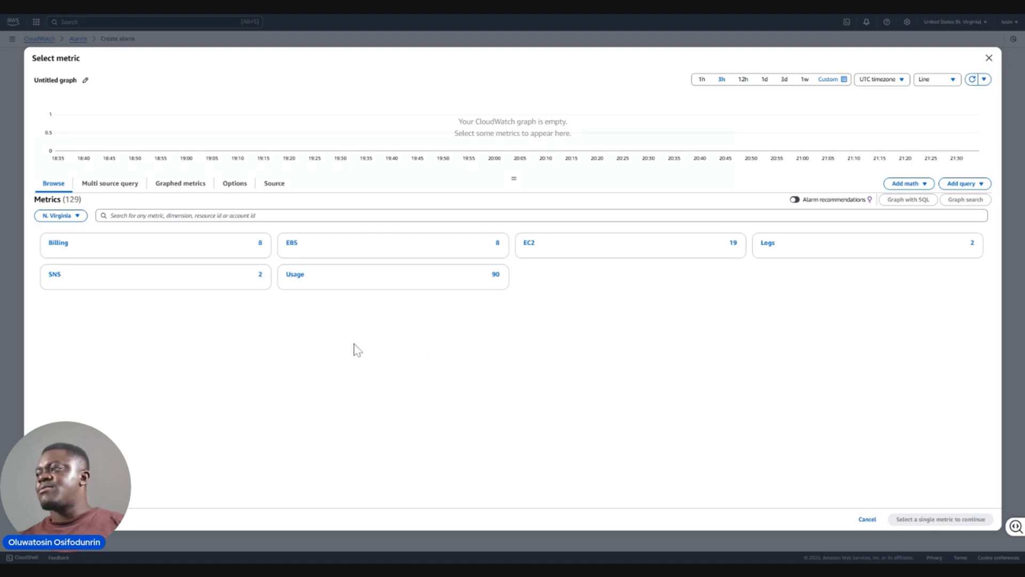
pyautogui.click(58, 244)
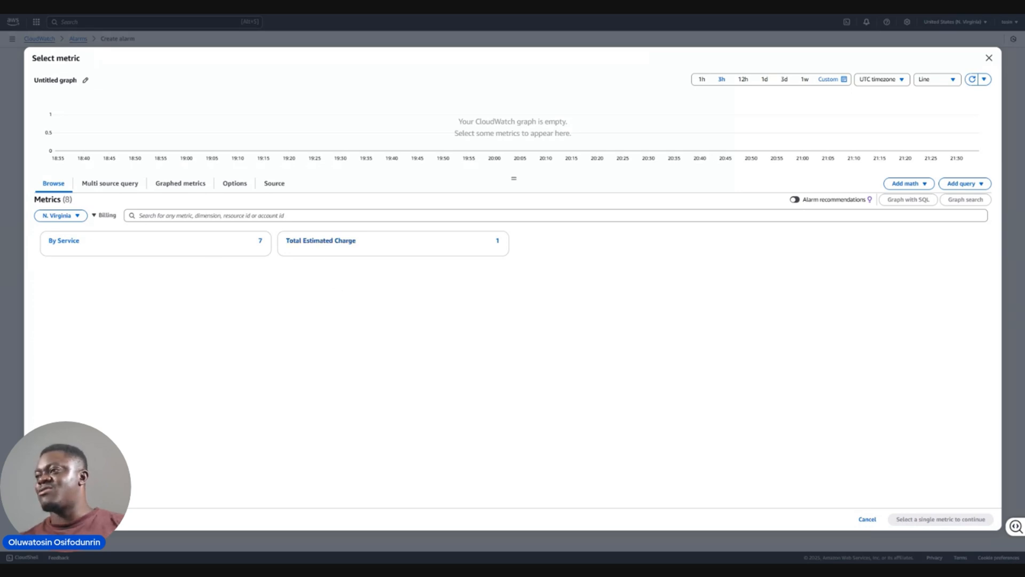
pyautogui.click(320, 247)
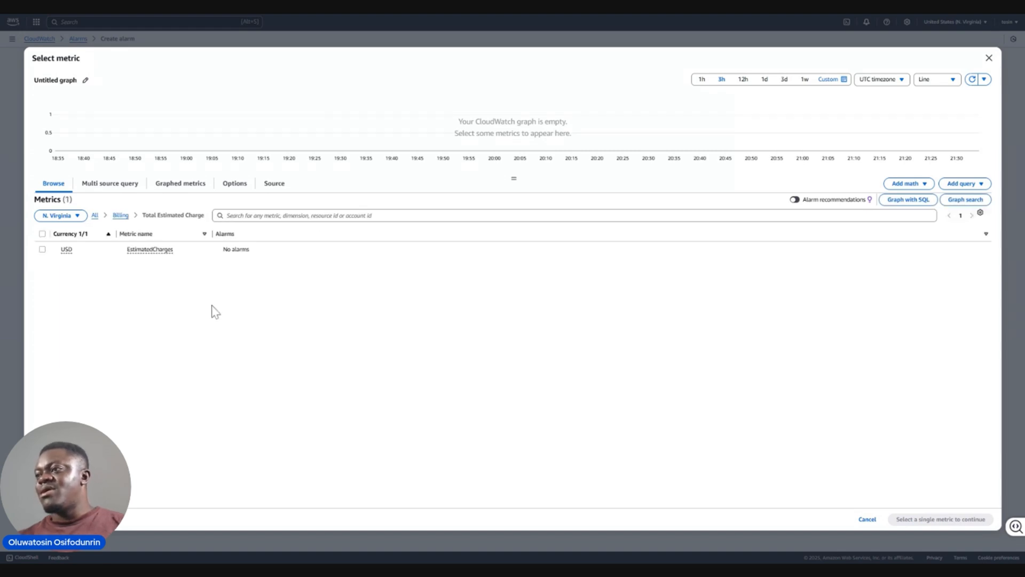
pyautogui.click(42, 249)
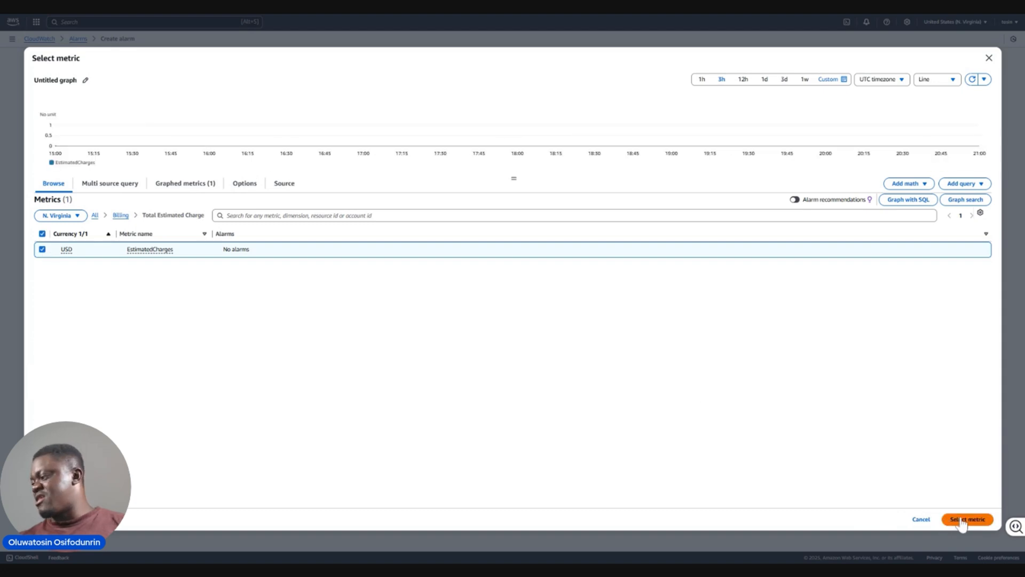
pyautogui.click(965, 522)
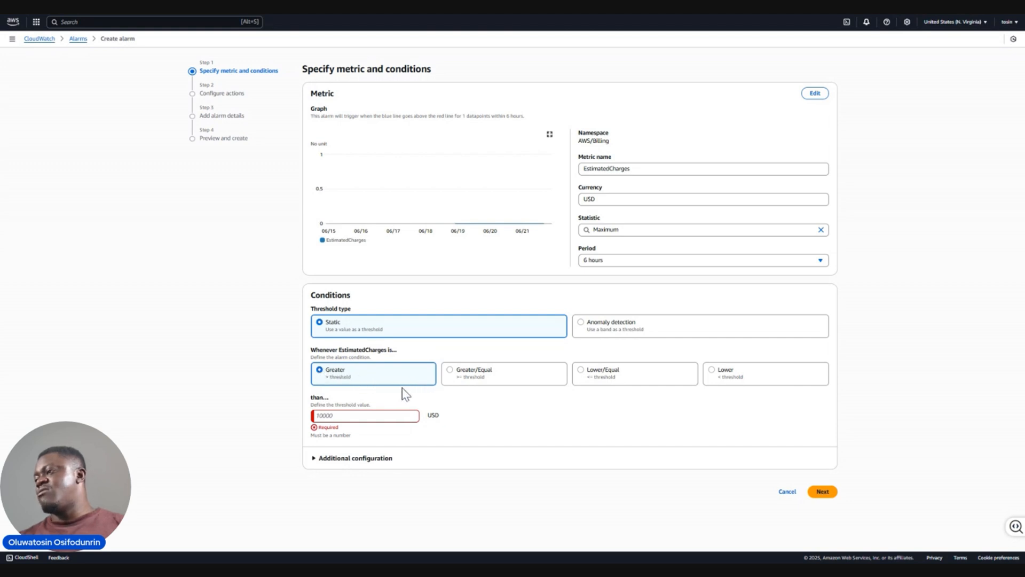
# Set the alarm threshold to 5 USD with the static Greater condition and continue to configuring actions.
pyautogui.click(340, 416)
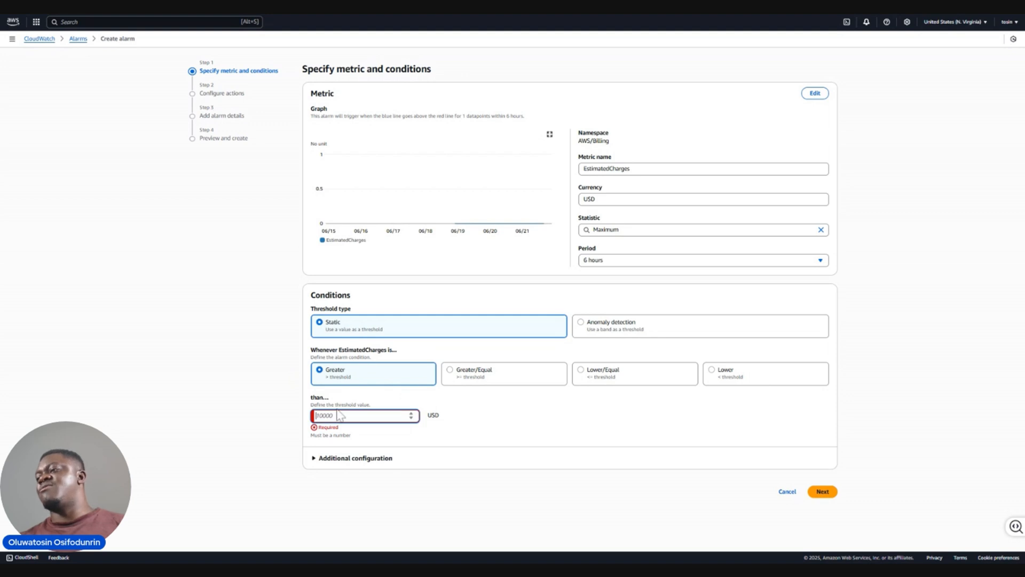
pyautogui.write('5')
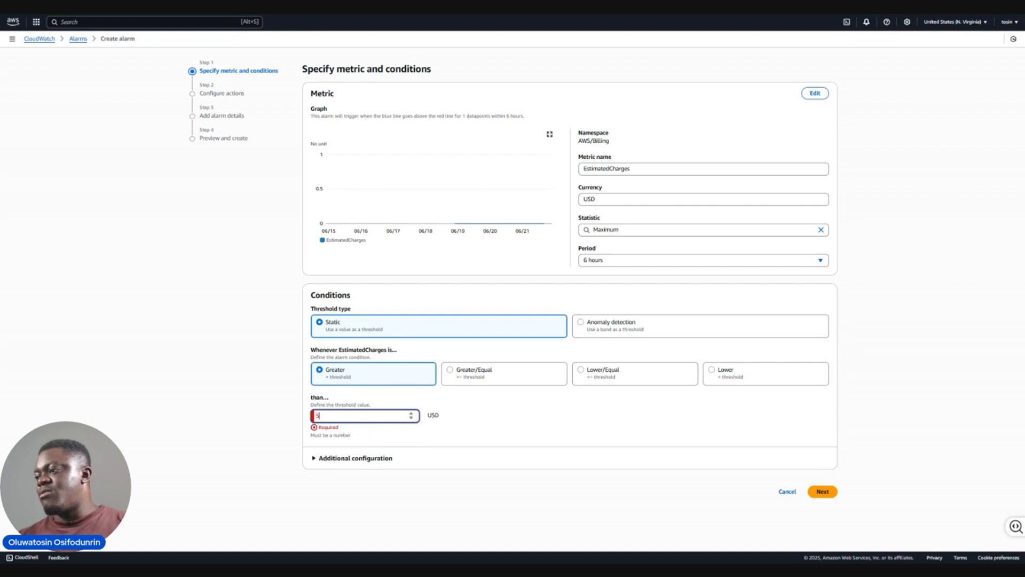
pyautogui.click(460, 415)
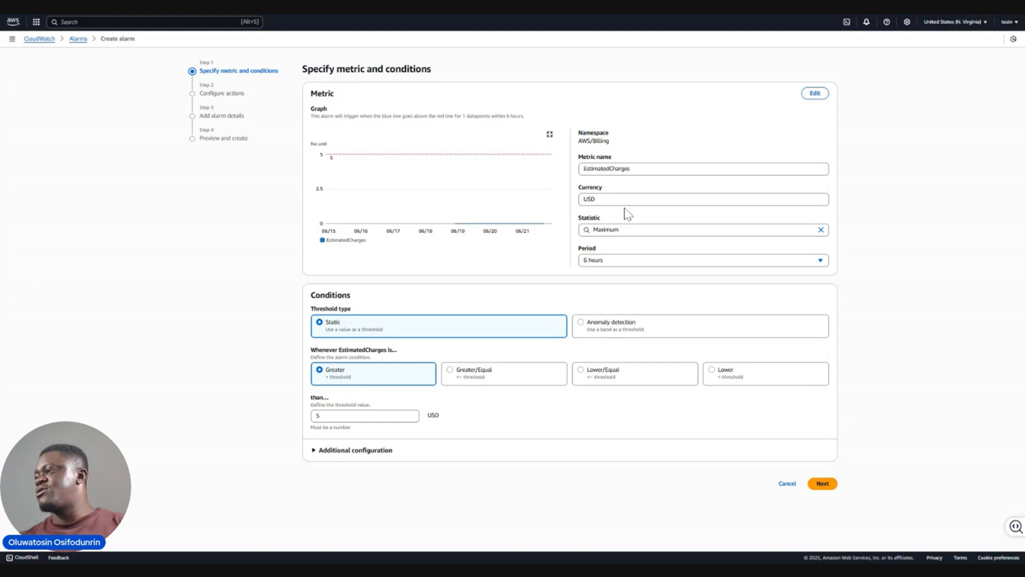
pyautogui.moveTo(608, 188); pyautogui.dragTo(578, 218)
pyautogui.moveTo(612, 249); pyautogui.dragTo(572, 245)
pyautogui.click(630, 242)
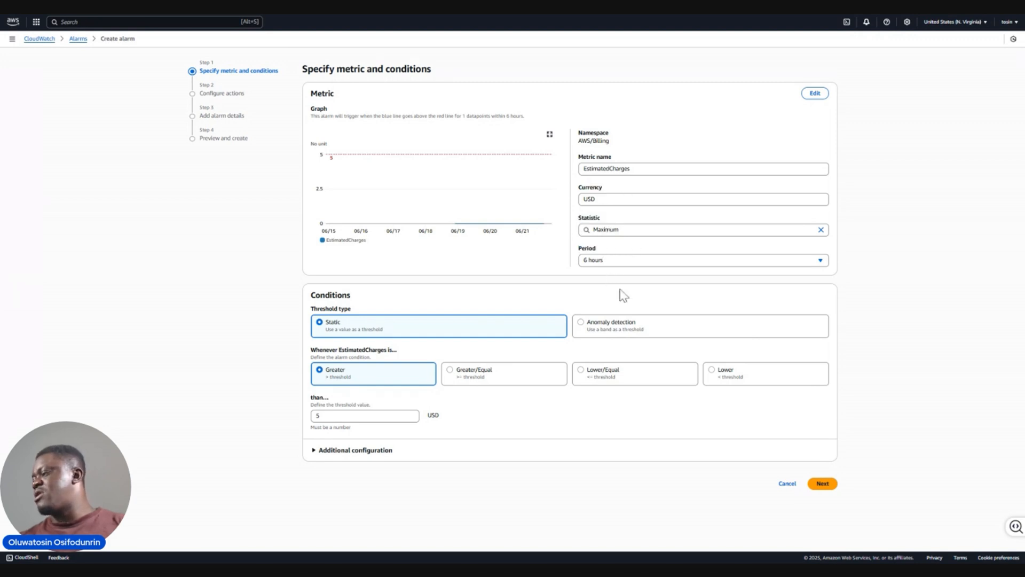
pyautogui.click(823, 485)
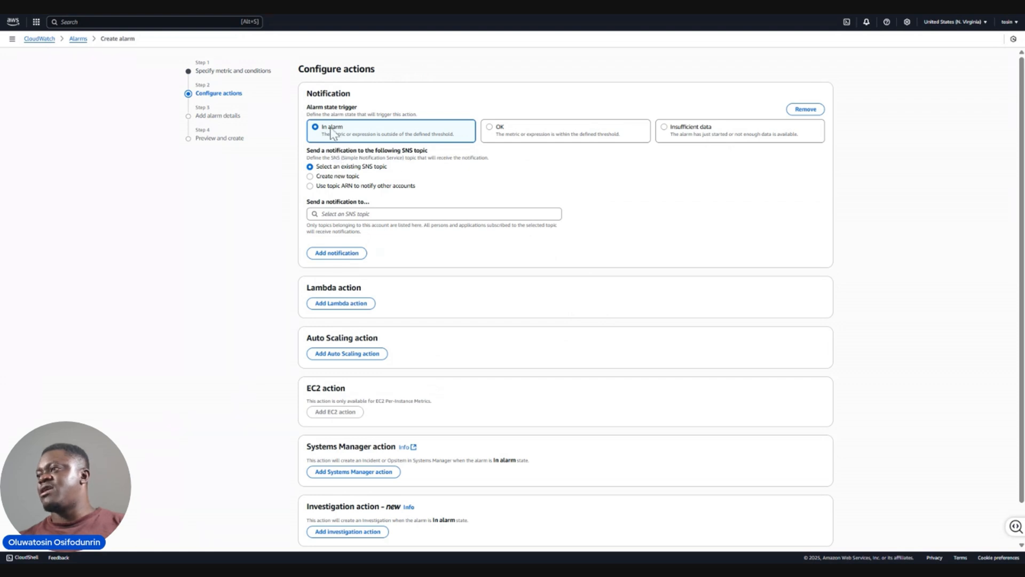
# Create a new SNS topic named monitor_cloud with the recipient's e-mail as endpoint for the In alarm notification, and continue to the alarm details.
pyautogui.click(310, 177)
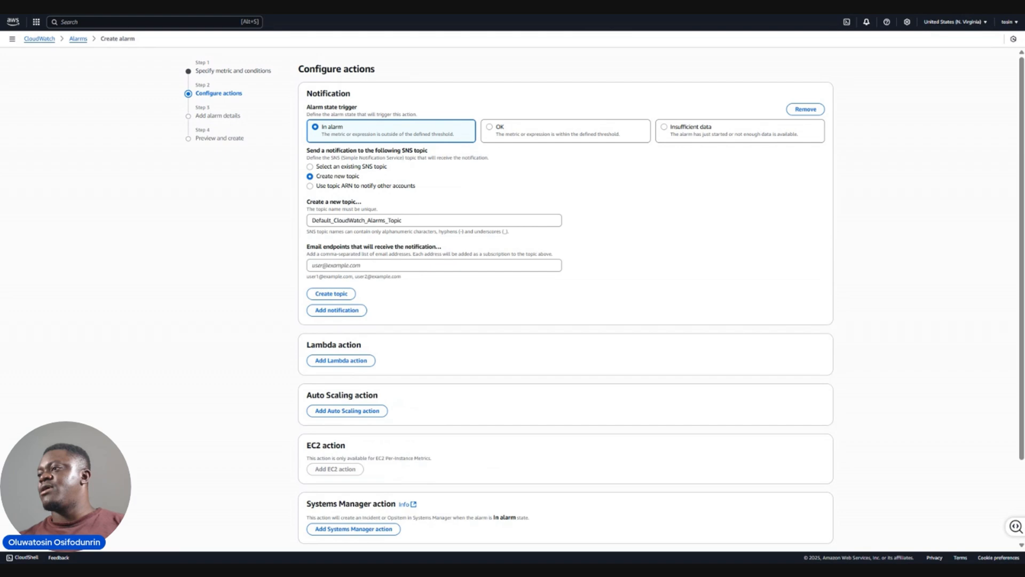
pyautogui.moveTo(401, 220); pyautogui.dragTo(291, 222)
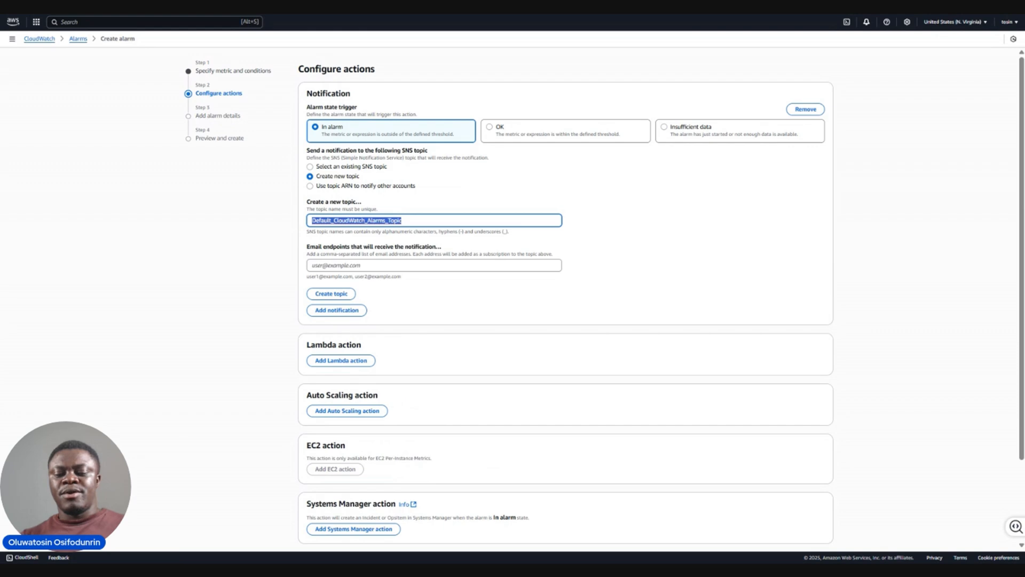
pyautogui.write('monitoer')
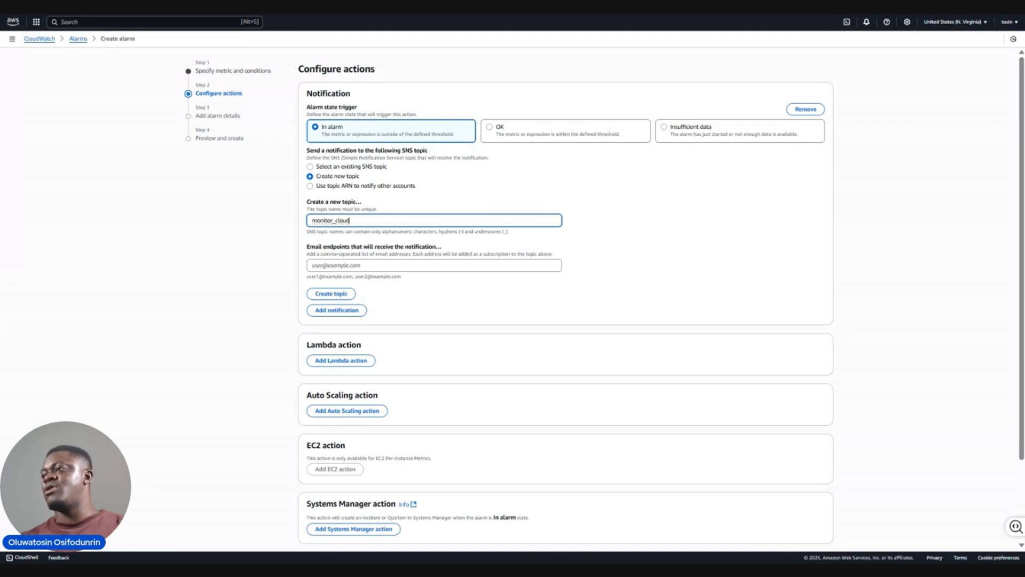
pyautogui.click(352, 266)
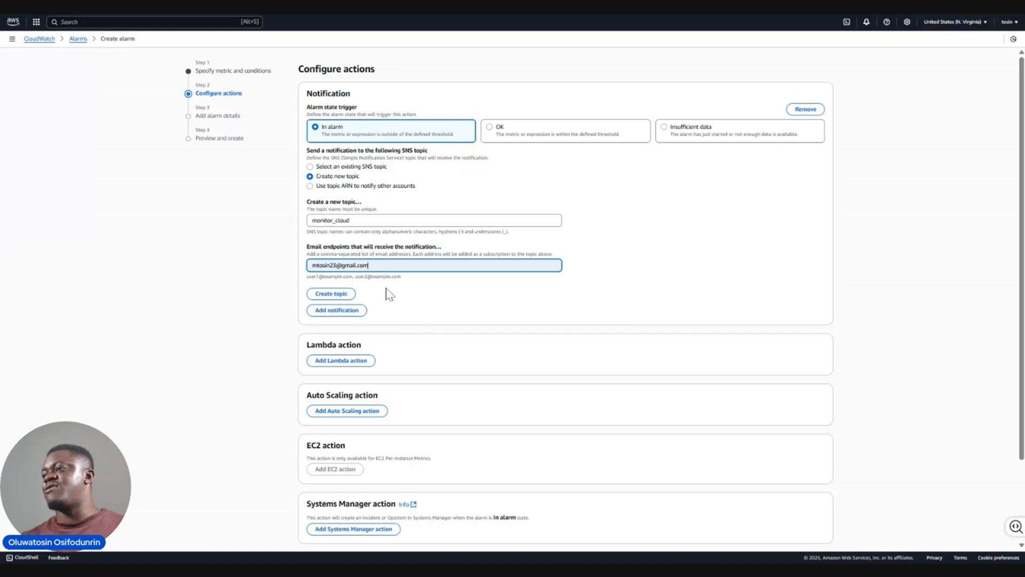
pyautogui.click(332, 295)
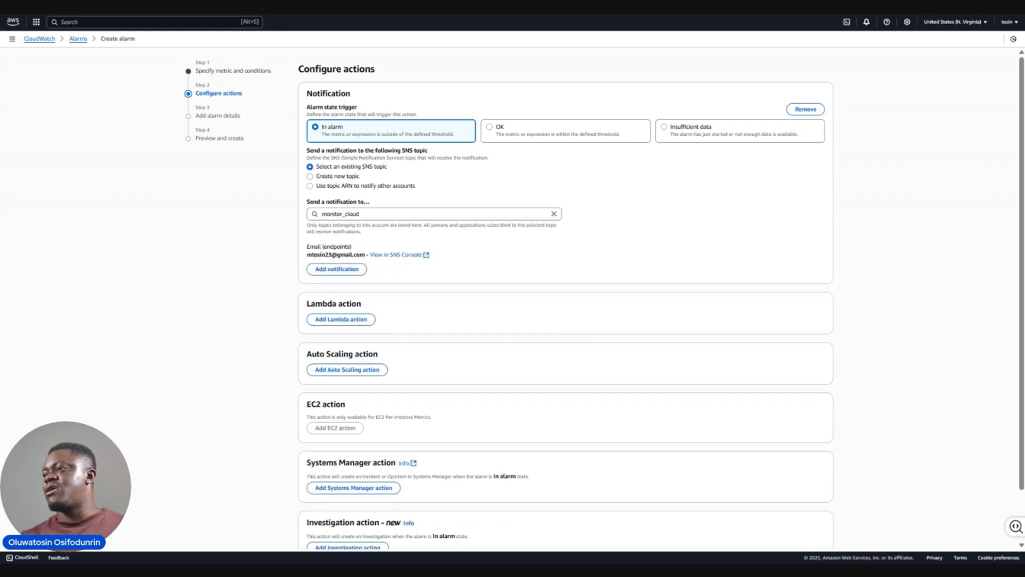
pyautogui.scroll(-2, 576, 281)
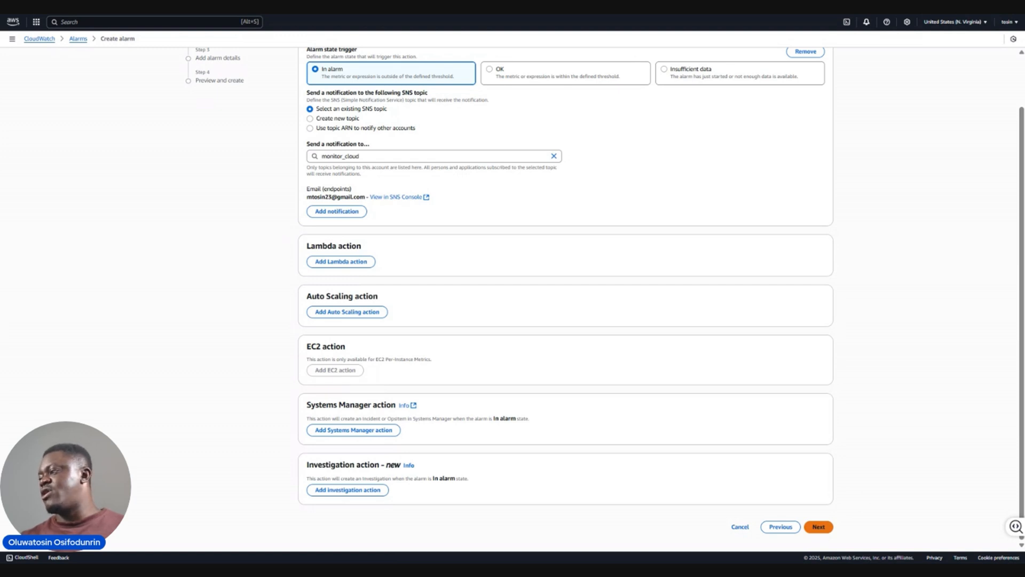
pyautogui.click(819, 527)
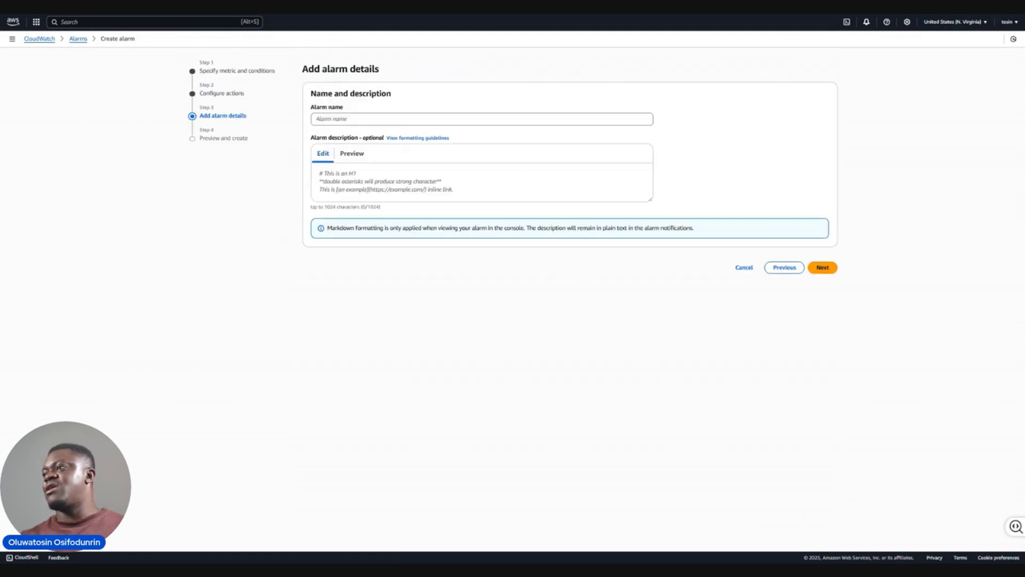
# Name the alarm test_alarl, leave the description empty and continue to the preview.
pyautogui.click(481, 119)
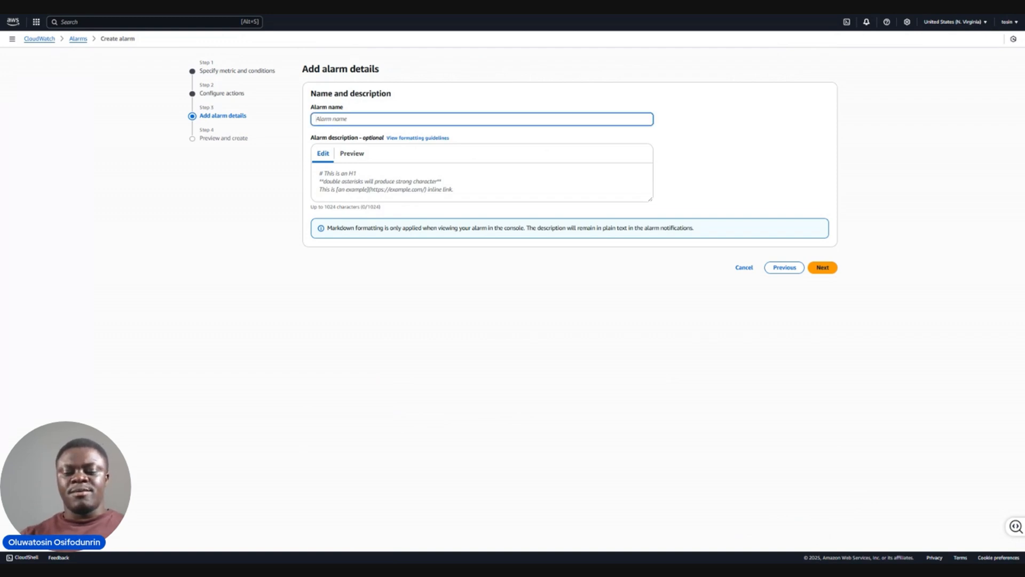
pyautogui.write('a')
pyautogui.press('BackSpace')
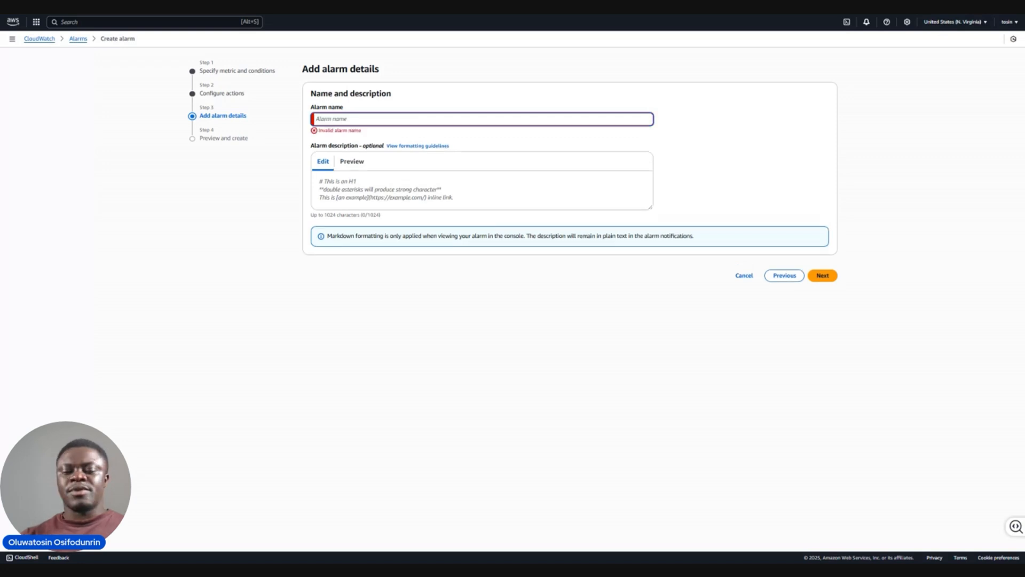
pyautogui.write('test_ale')
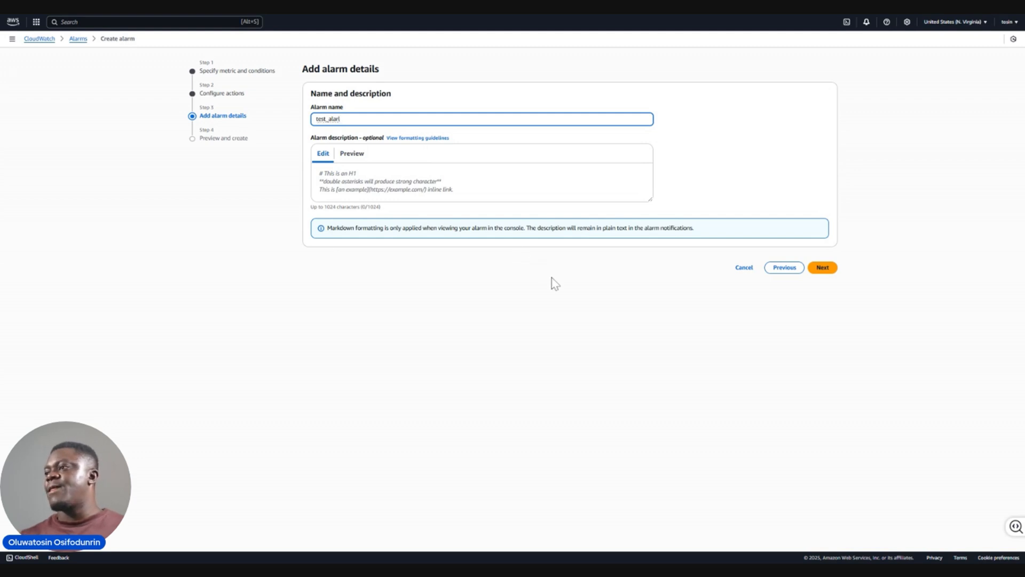
pyautogui.click(825, 268)
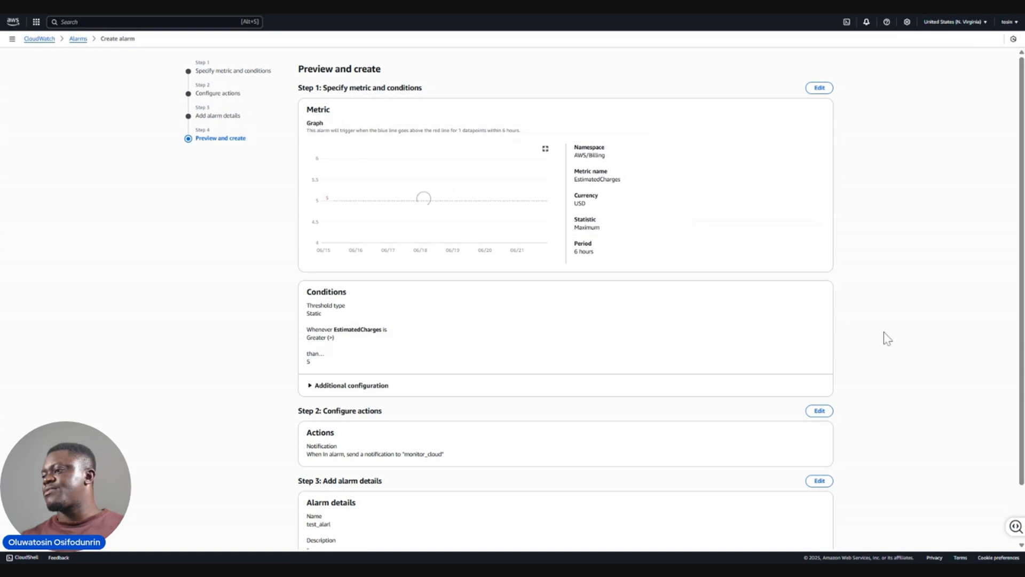
# Review the alarm's configuration, correct its name to test_alarm and create the alarm.
pyautogui.scroll(-1, 881, 333)
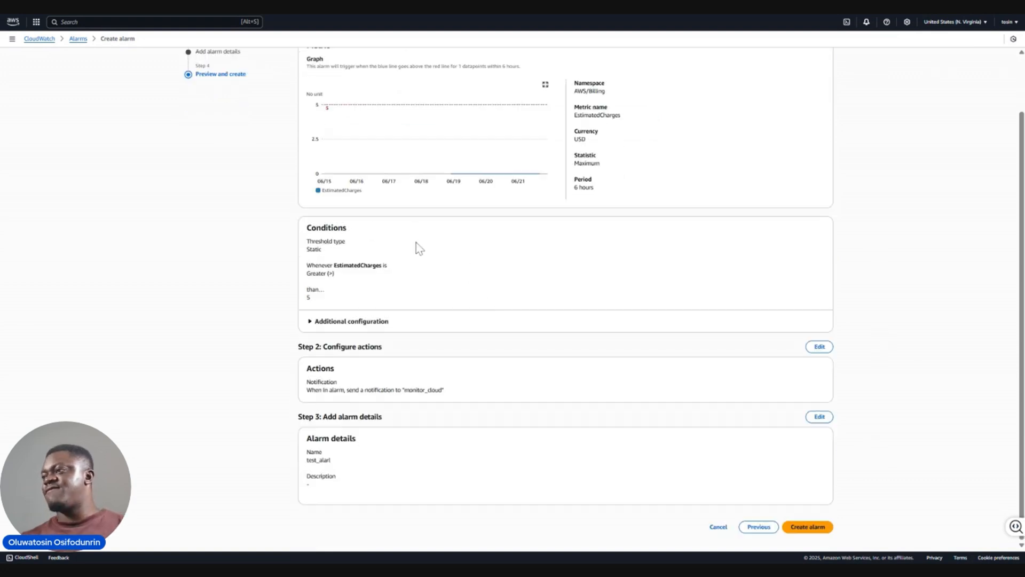
pyautogui.scroll(1, 416, 243)
pyautogui.scroll(-1, 403, 198)
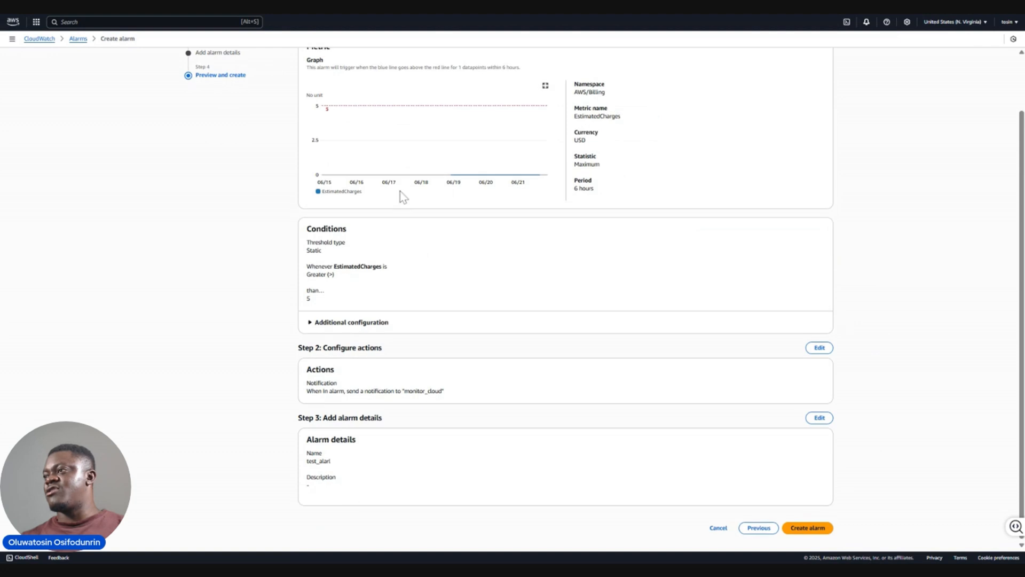
pyautogui.scroll(1, 400, 193)
pyautogui.scroll(-1, 396, 450)
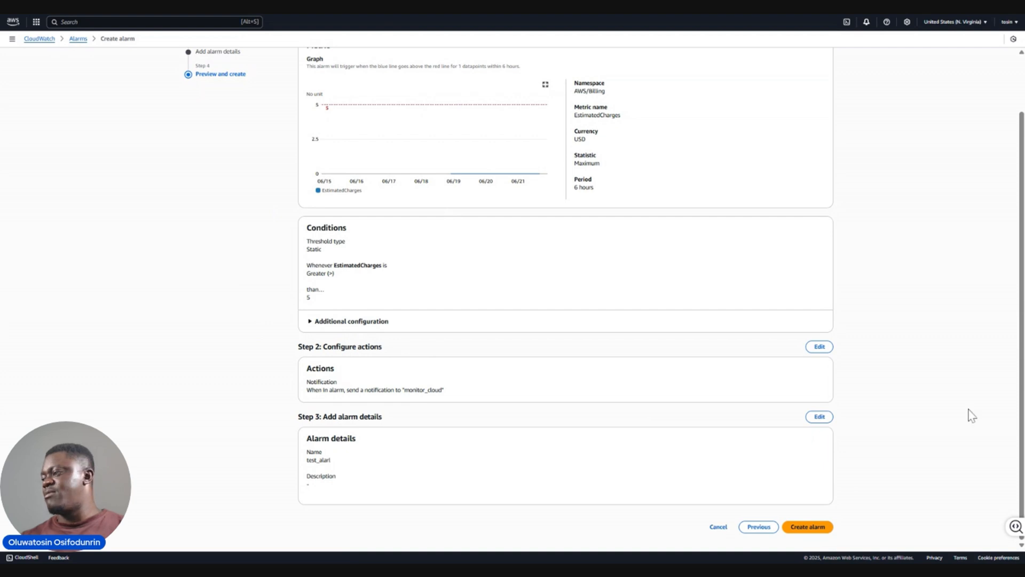
pyautogui.click(820, 417)
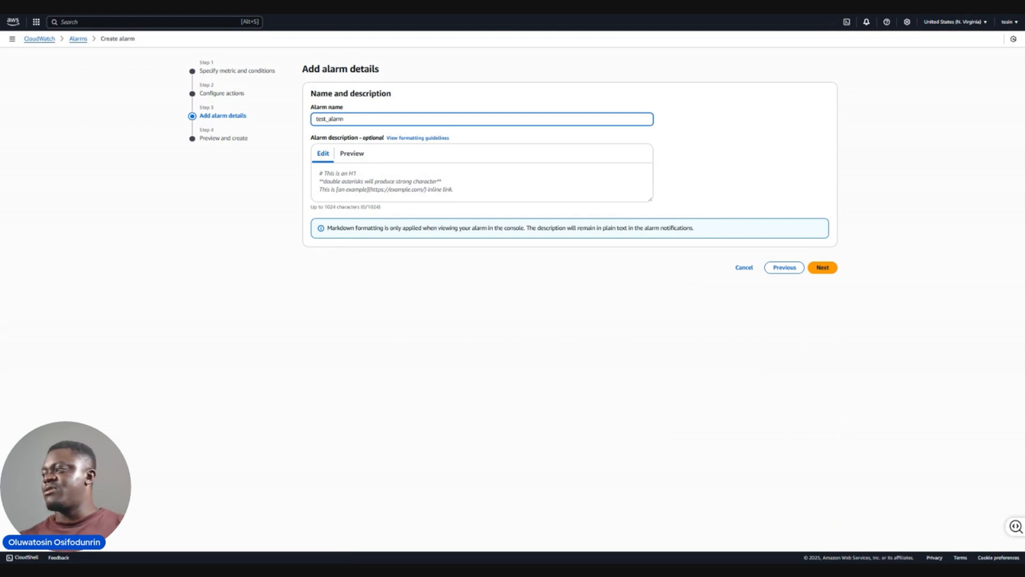
pyautogui.click(823, 268)
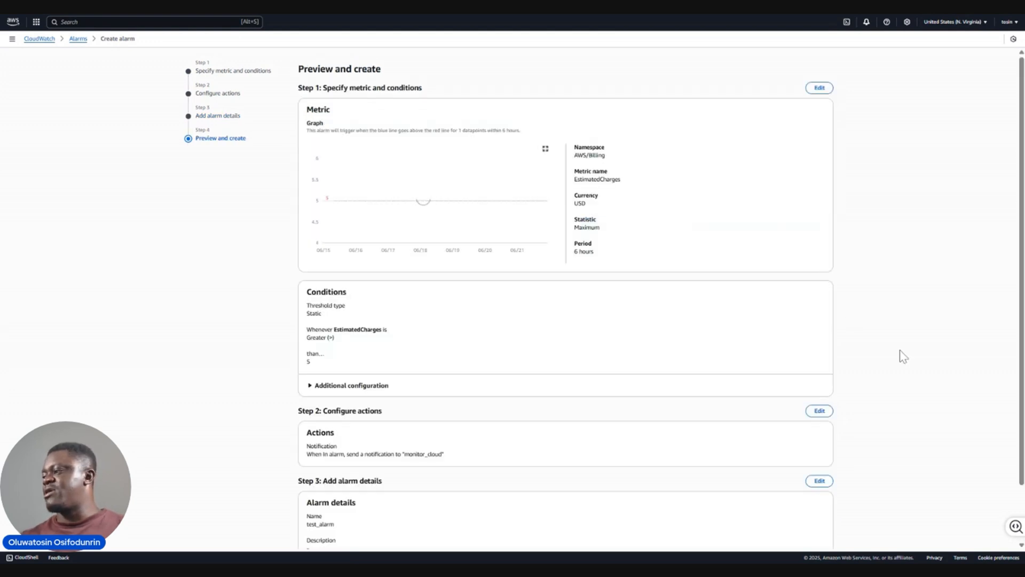
pyautogui.scroll(-3, 900, 352)
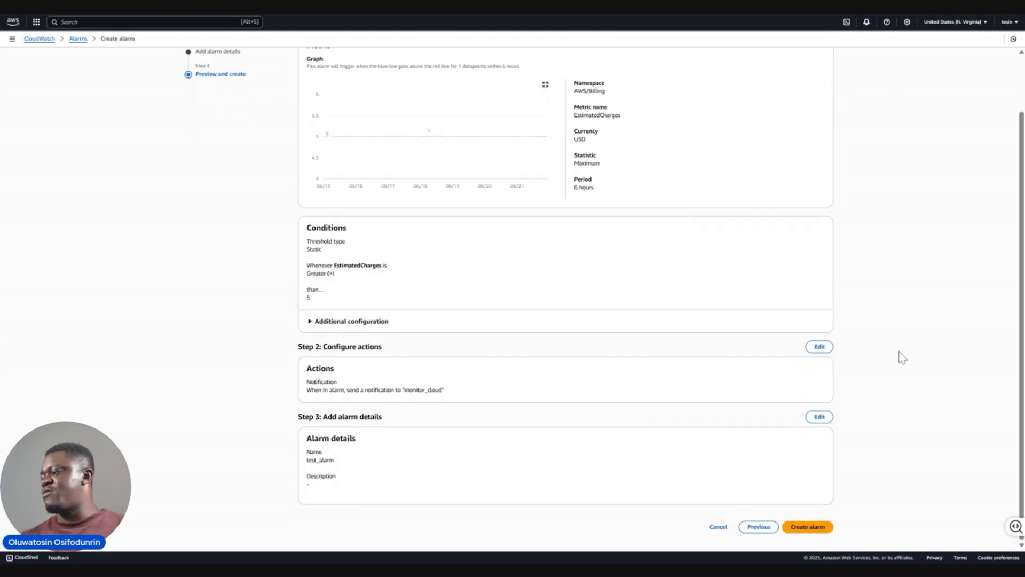
pyautogui.click(817, 529)
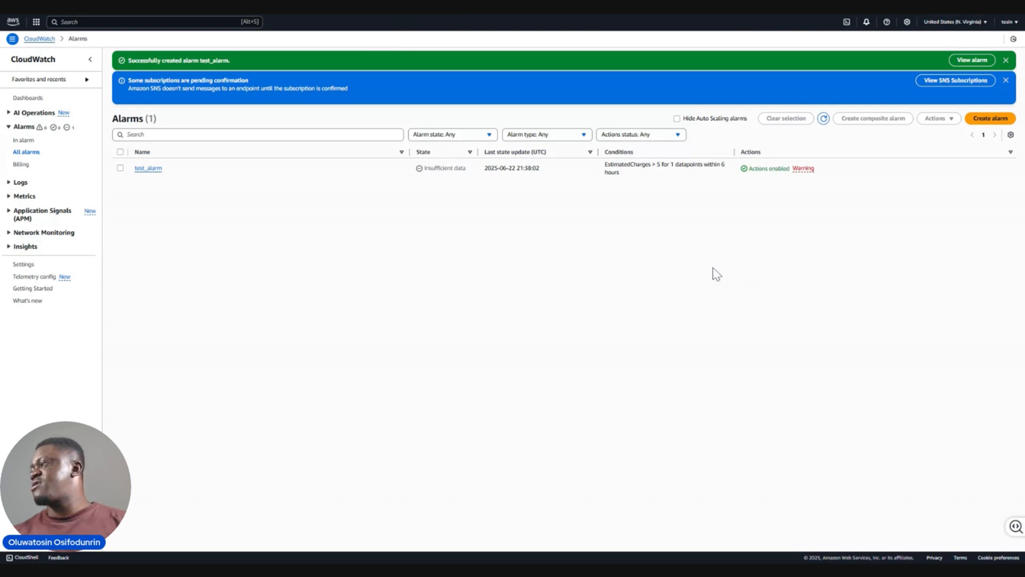
# Refresh the alarms list and check the actions status of test_alarm.
pyautogui.click(825, 120)
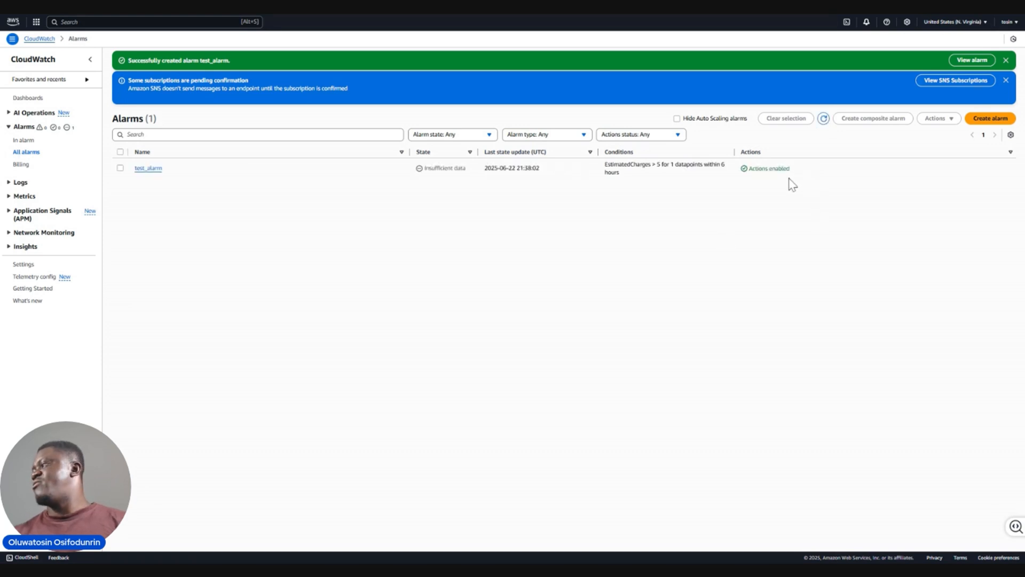
pyautogui.moveTo(795, 169); pyautogui.dragTo(759, 169)
pyautogui.click(714, 233)
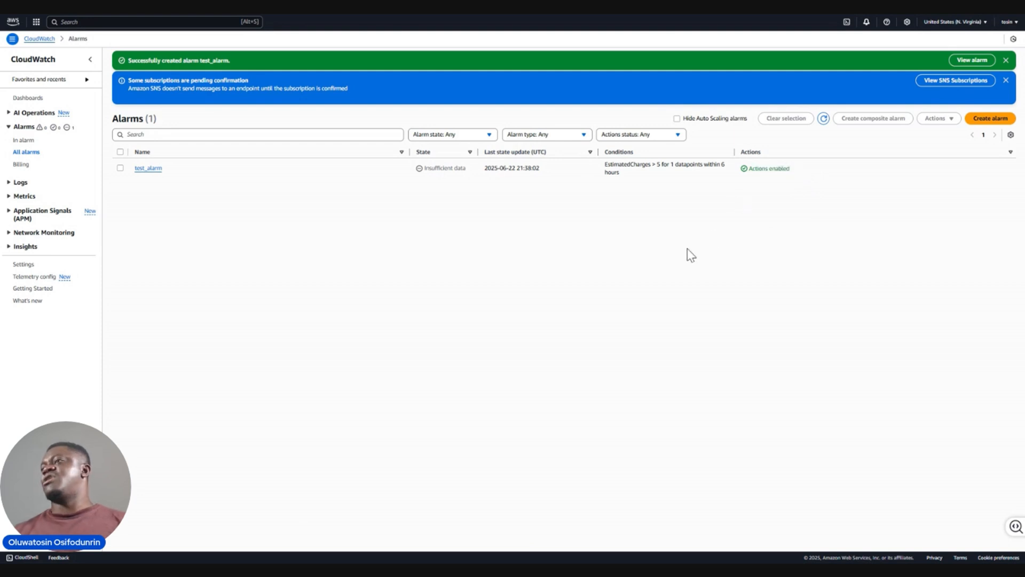
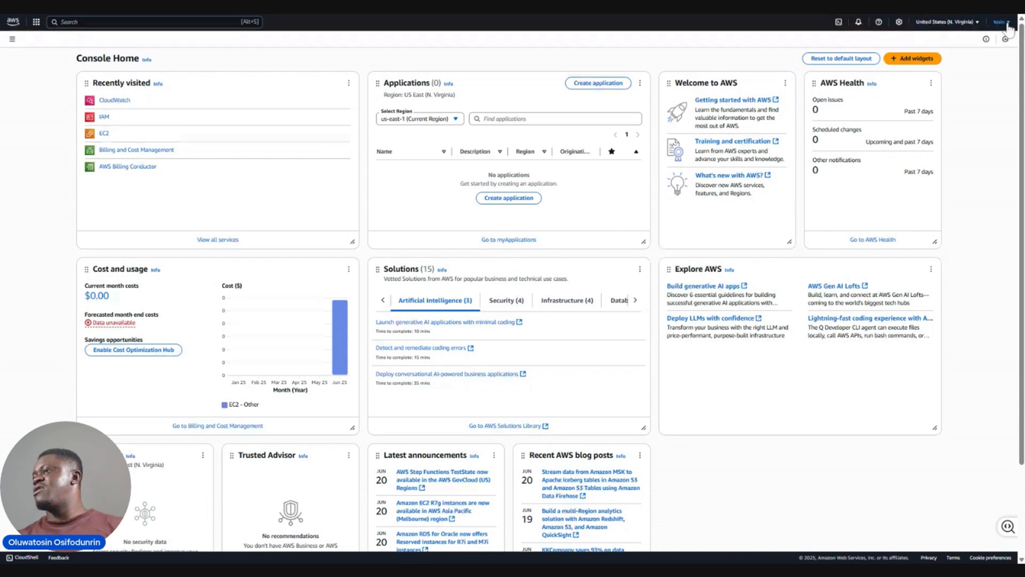
# Open the root user's security credentials and start assigning an MFA device.
pyautogui.click(1004, 22)
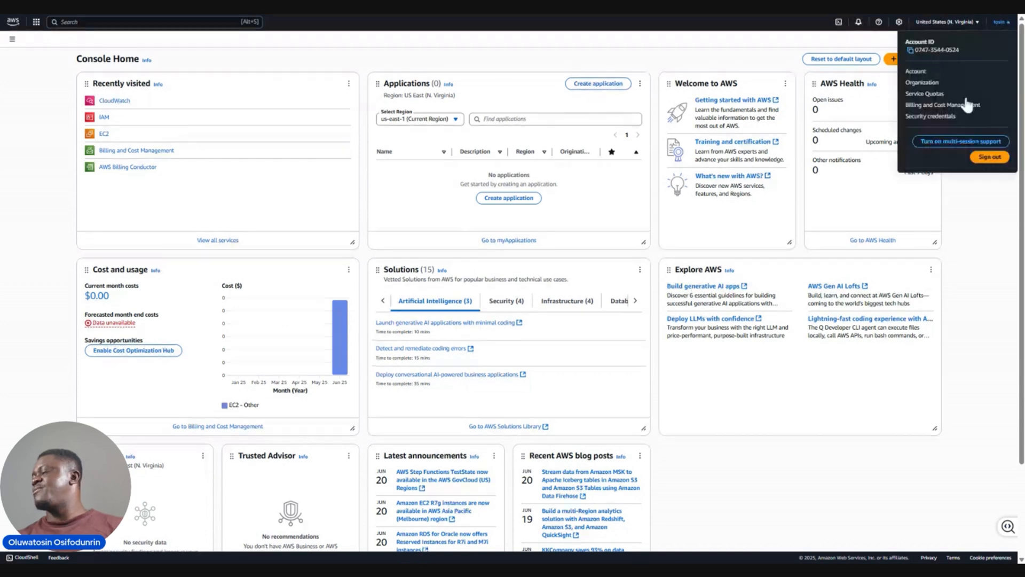
pyautogui.click(928, 118)
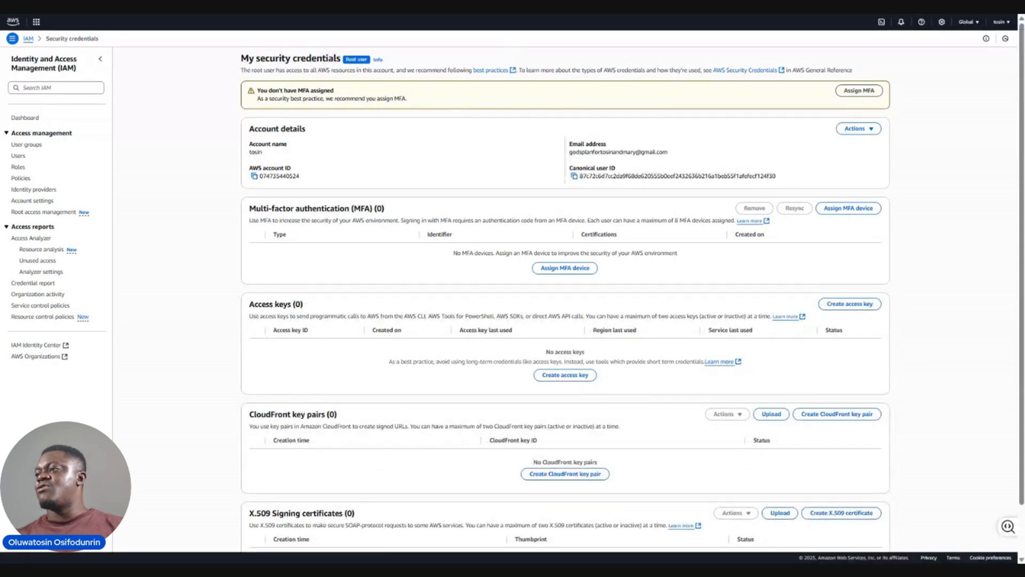
pyautogui.moveTo(255, 208); pyautogui.dragTo(316, 209)
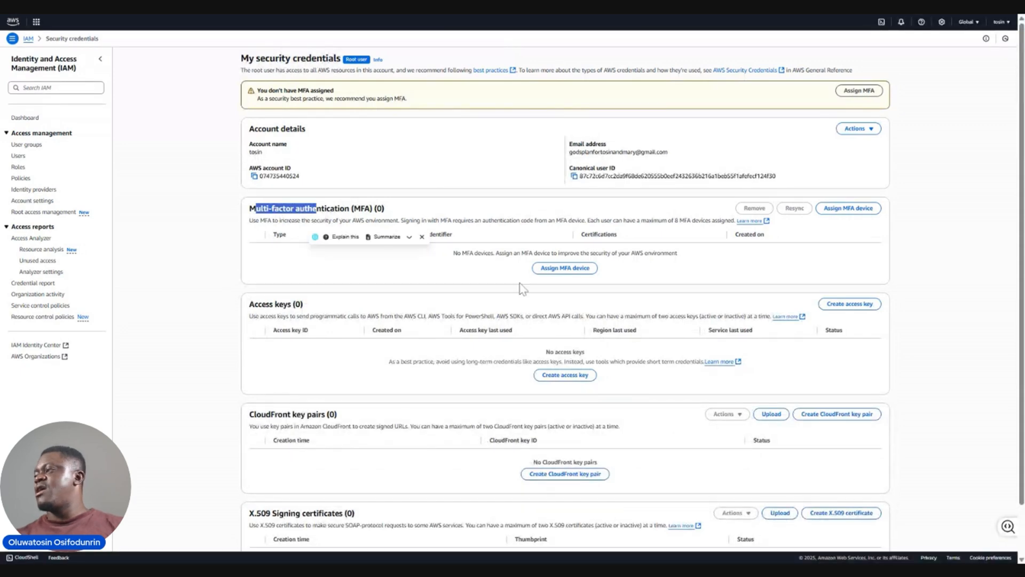
pyautogui.click(652, 267)
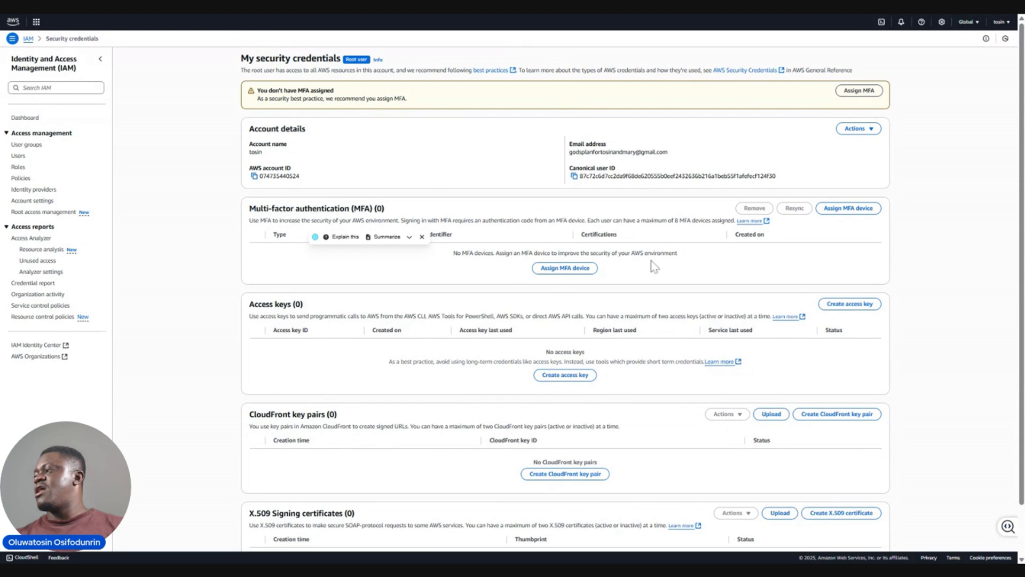
pyautogui.click(566, 268)
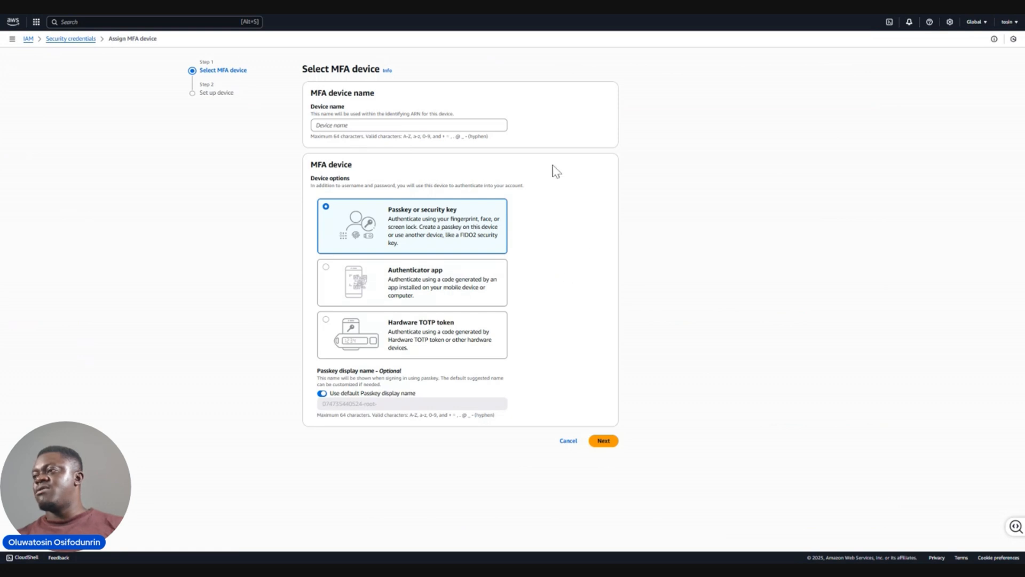
# Choose the authenticator app option, name the MFA device test_MFA and continue to the device setup.
pyautogui.click(327, 267)
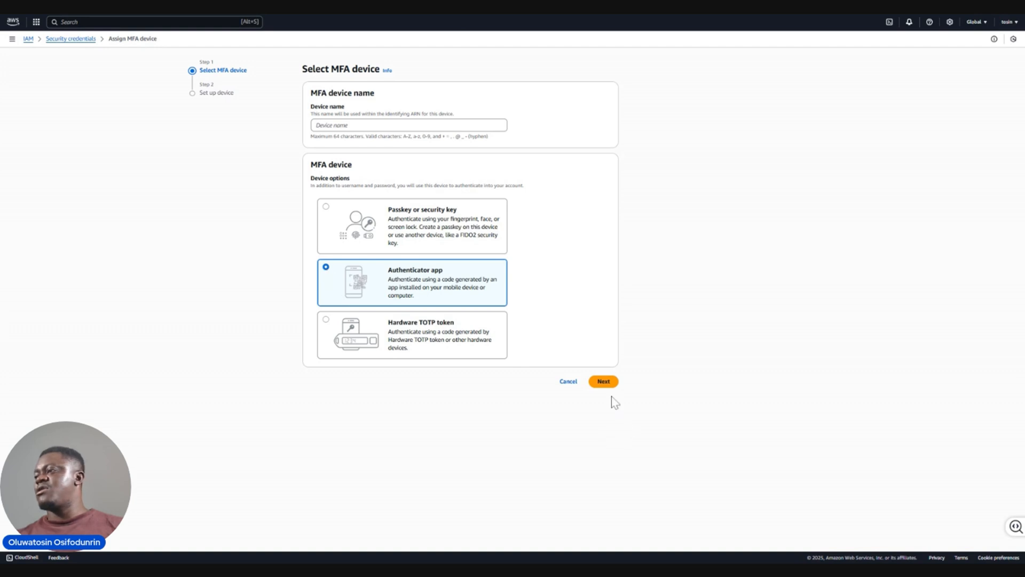
pyautogui.click(607, 383)
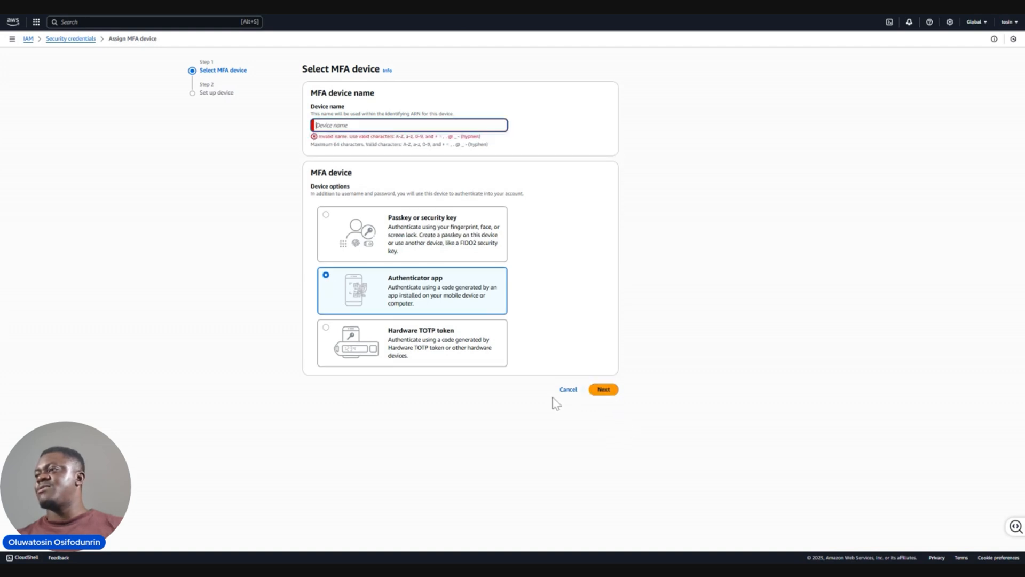
pyautogui.click(315, 125)
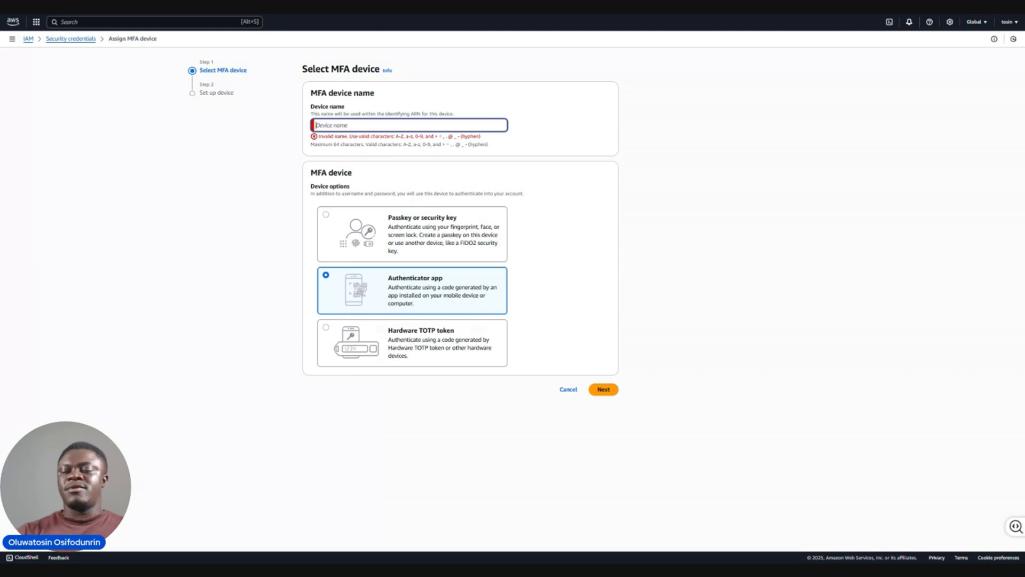
pyautogui.write('test')
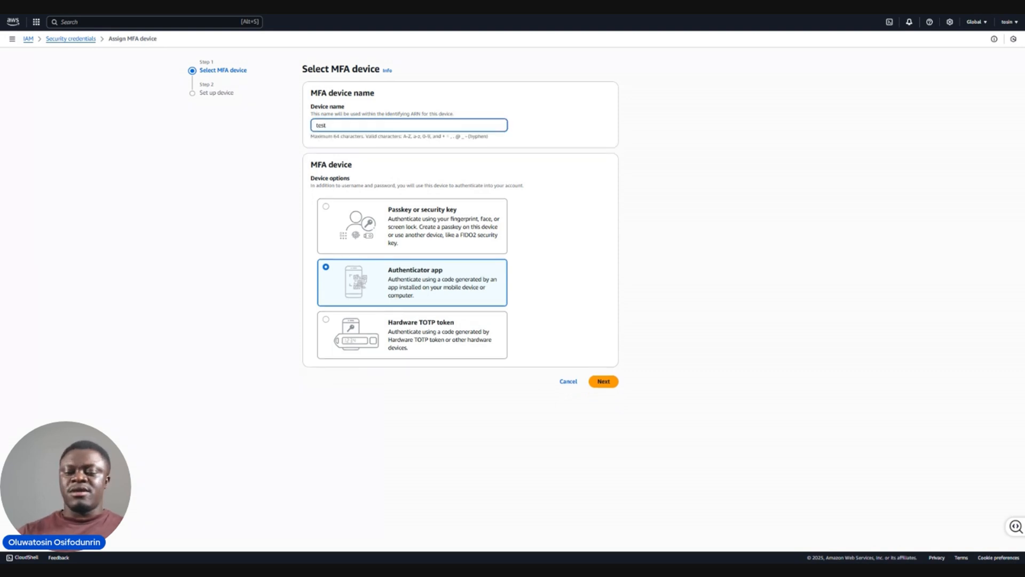
pyautogui.write('_MFA')
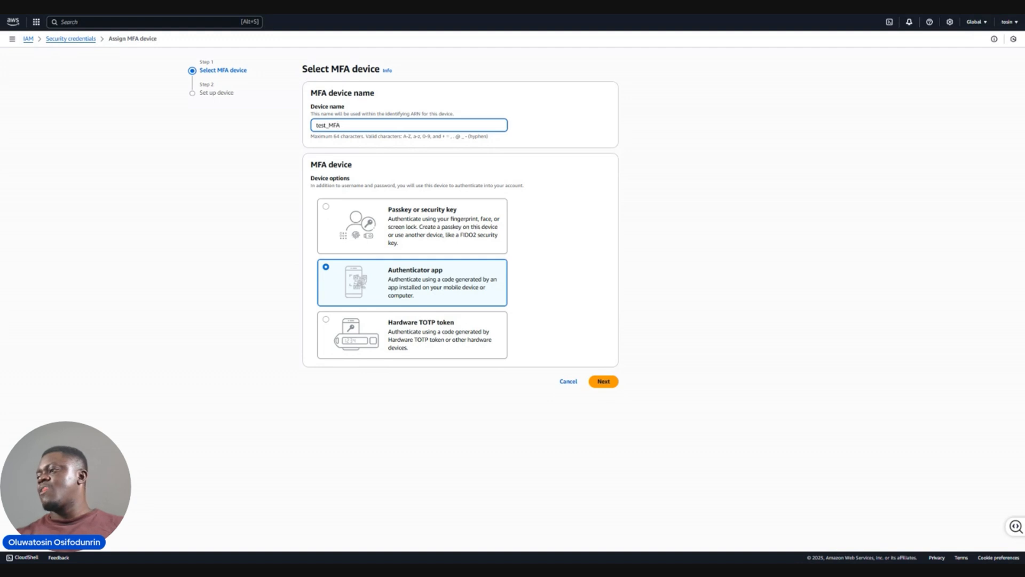
pyautogui.click(605, 383)
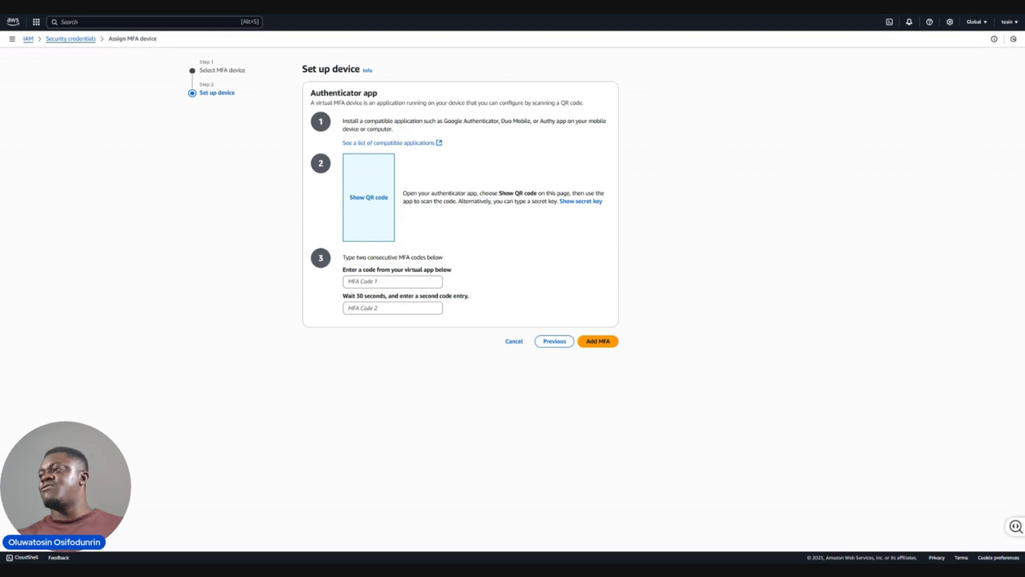
# Reveal the QR code for the authenticator app, enter two consecutive MFA codes and add the MFA device.
pyautogui.moveTo(393, 129); pyautogui.dragTo(345, 121)
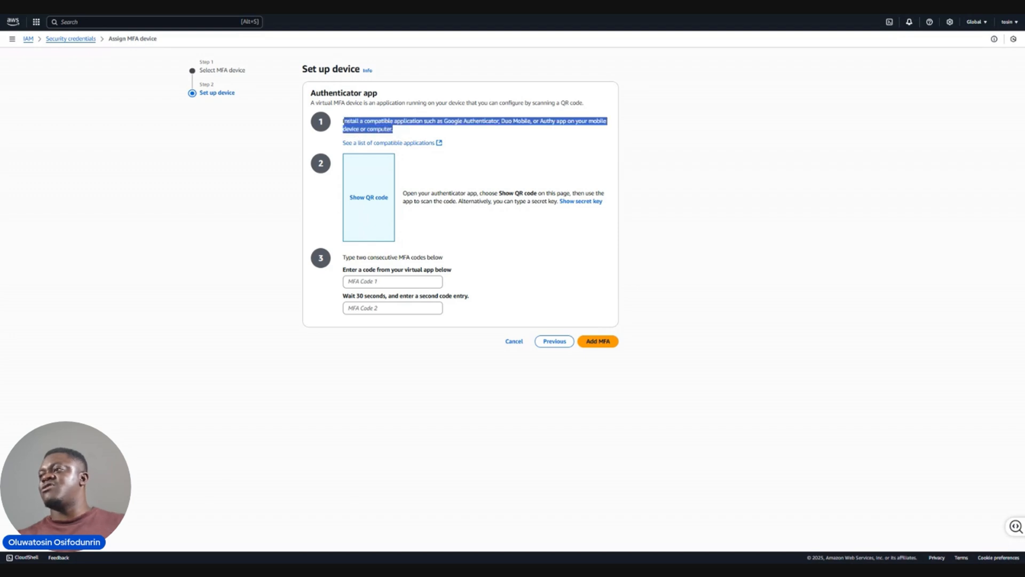
pyautogui.click(378, 199)
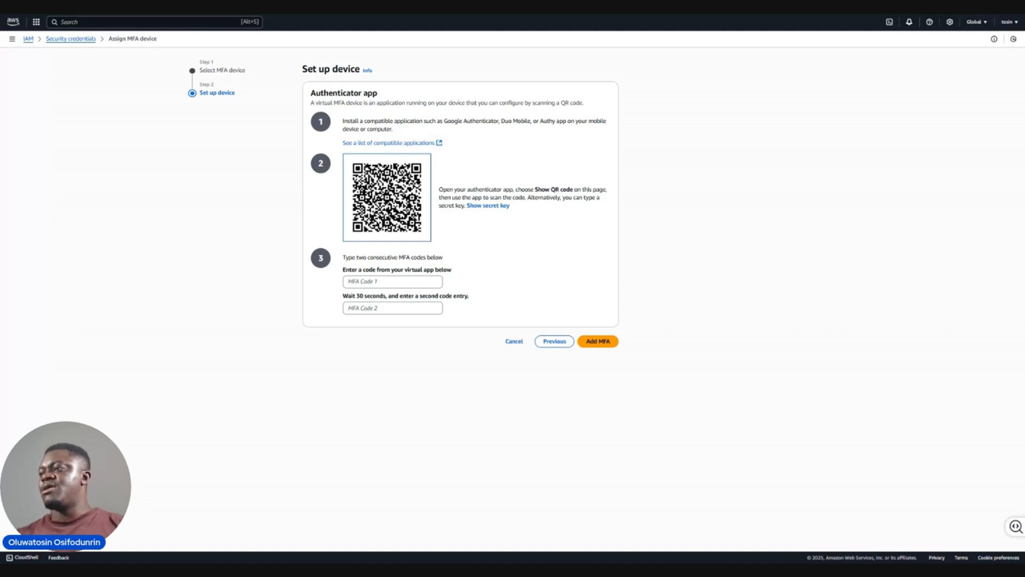
pyautogui.click(392, 281)
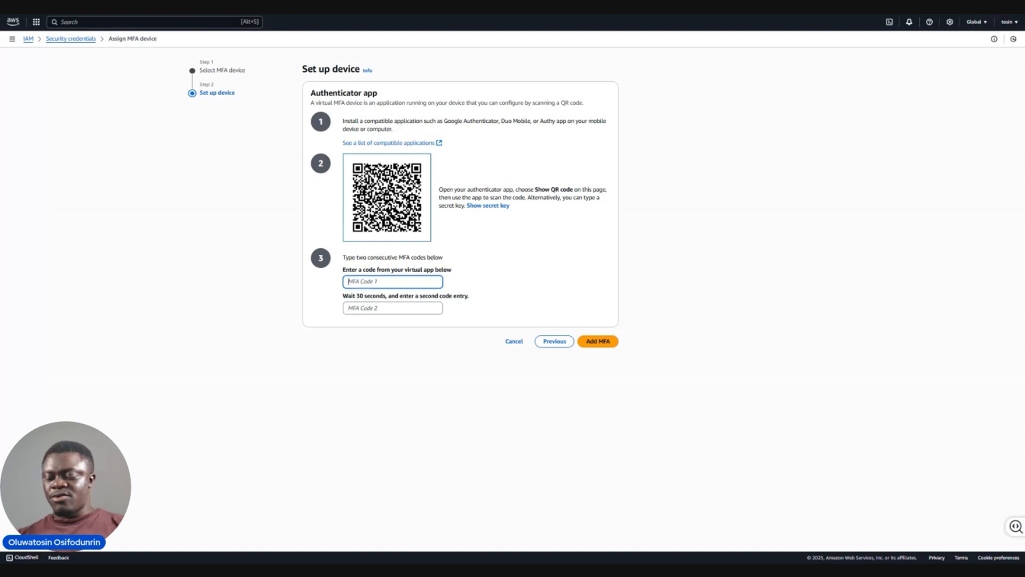
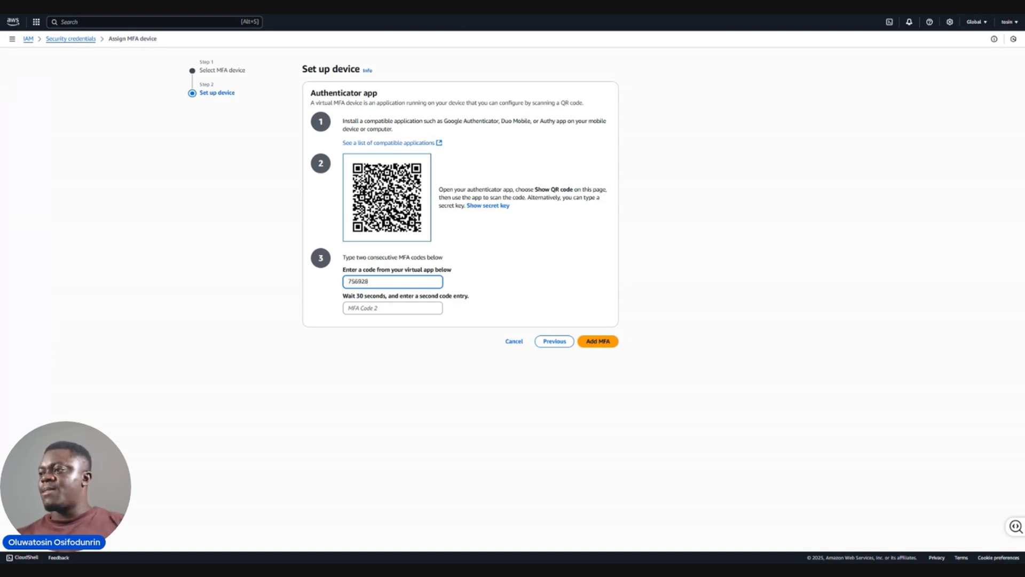
pyautogui.click(392, 308)
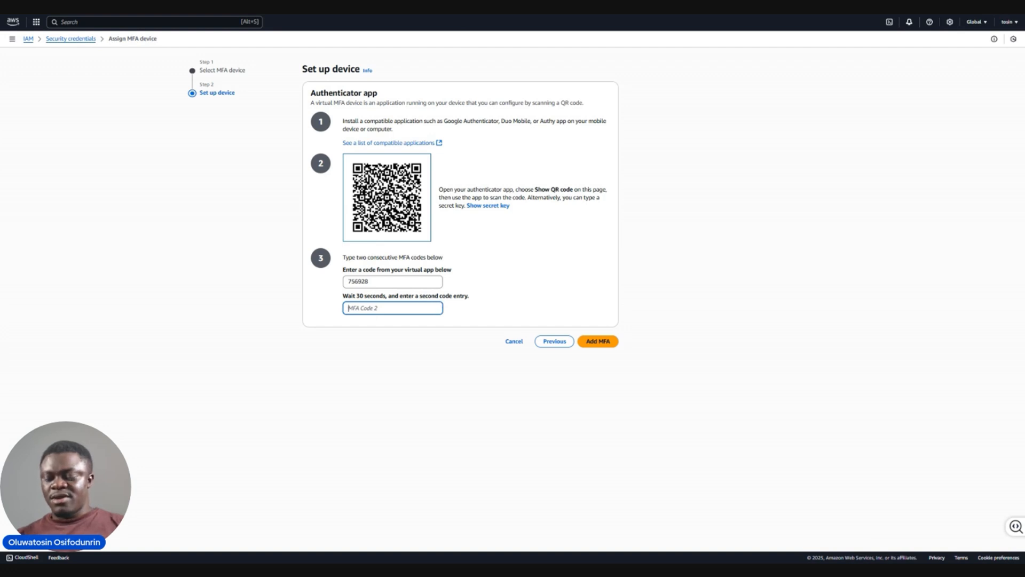
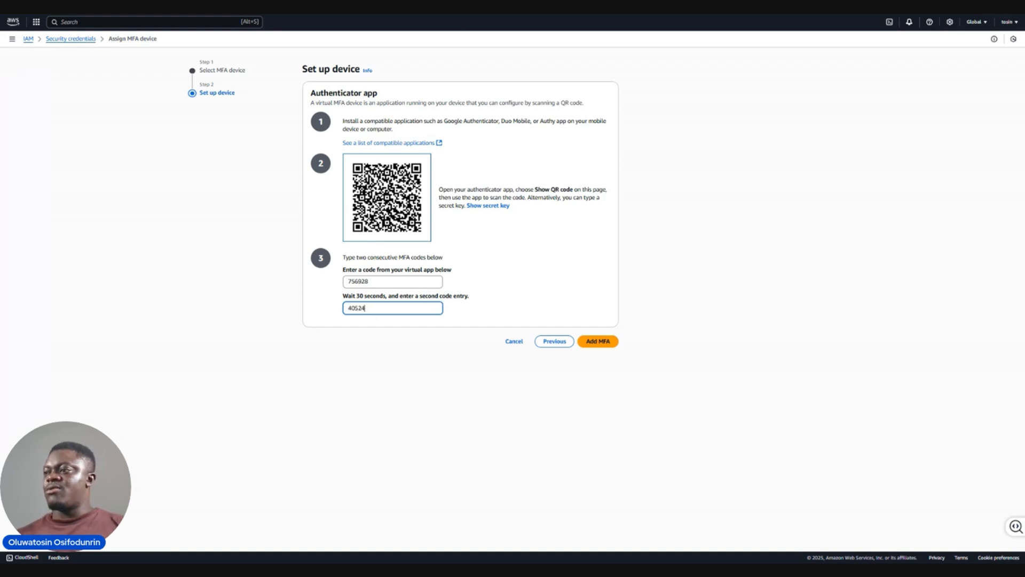
pyautogui.click(602, 345)
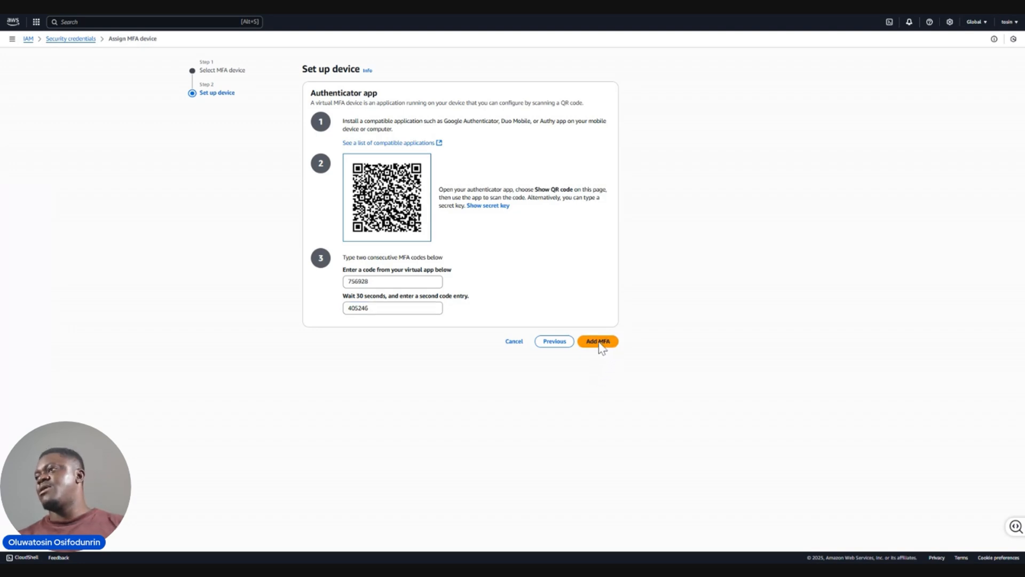
pyautogui.click(600, 346)
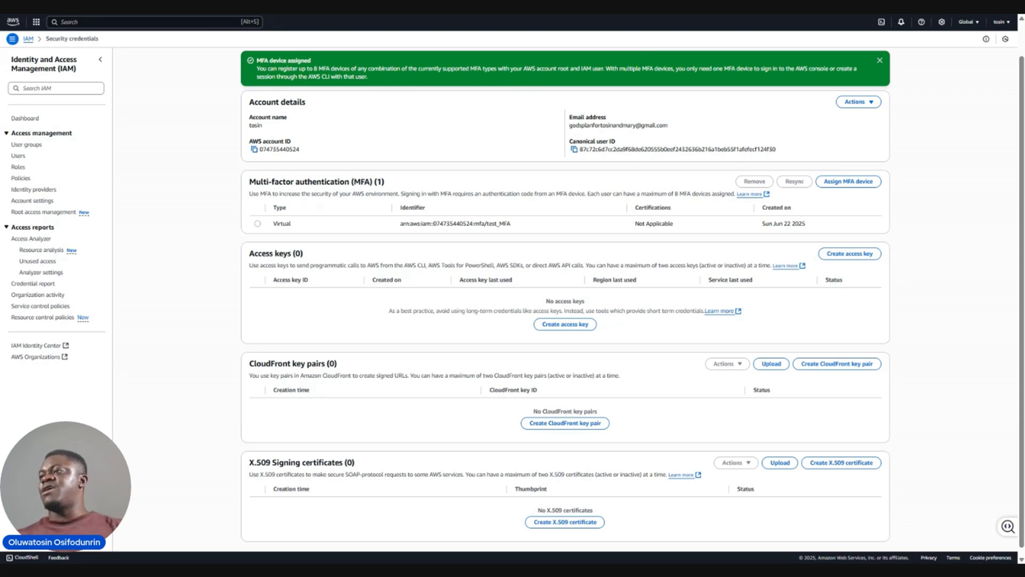
# Sign out of the root session and begin a new root user sign-in with the account's e-mail address.
pyautogui.click(1007, 23)
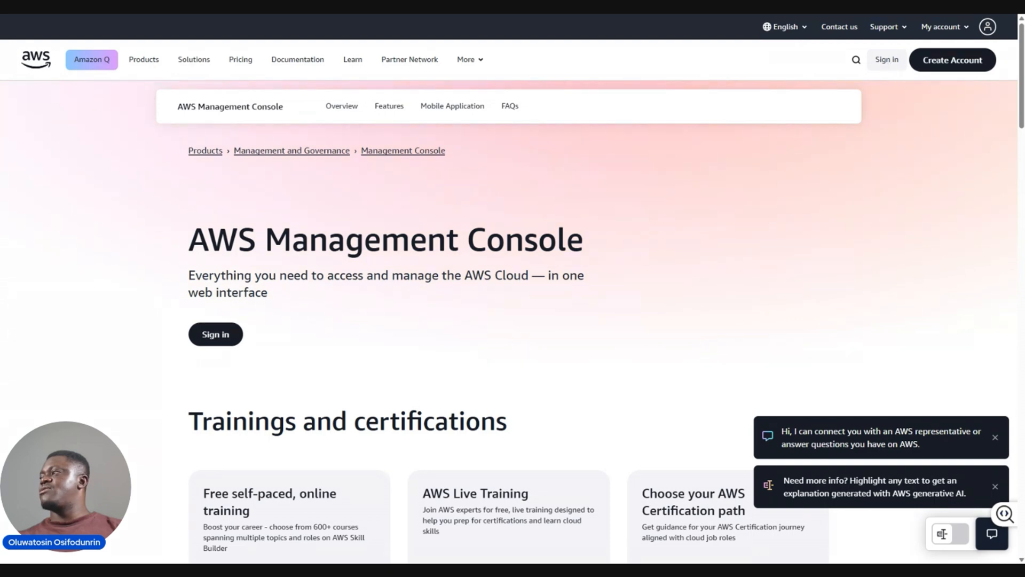
pyautogui.click(887, 61)
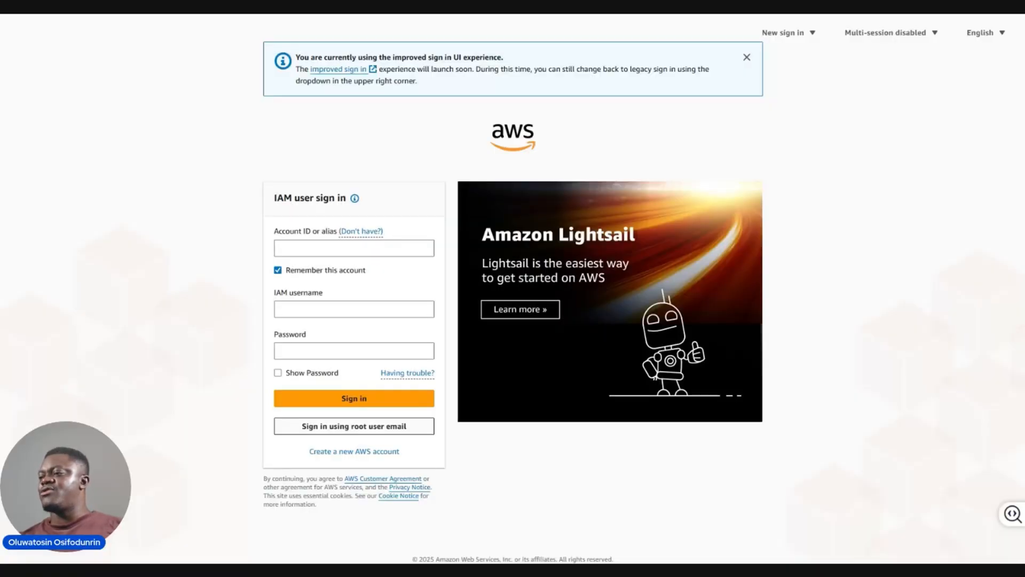
pyautogui.click(321, 430)
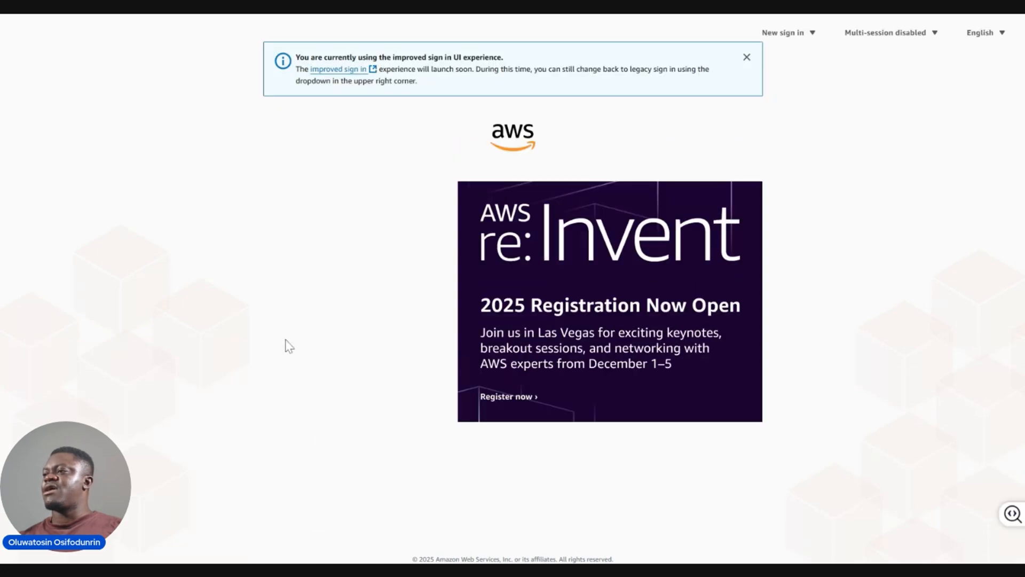
pyautogui.write('gods')
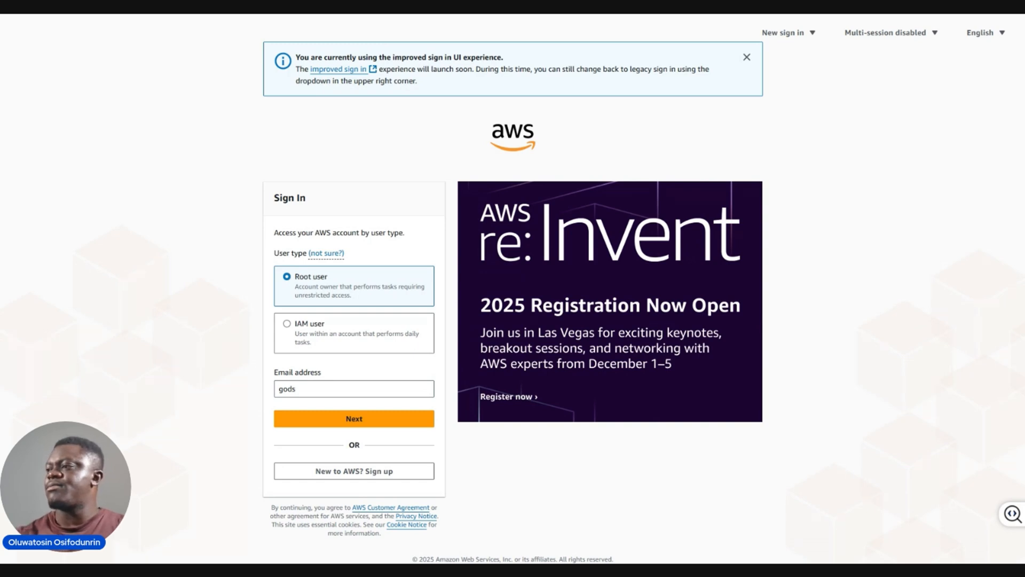
pyautogui.click(362, 421)
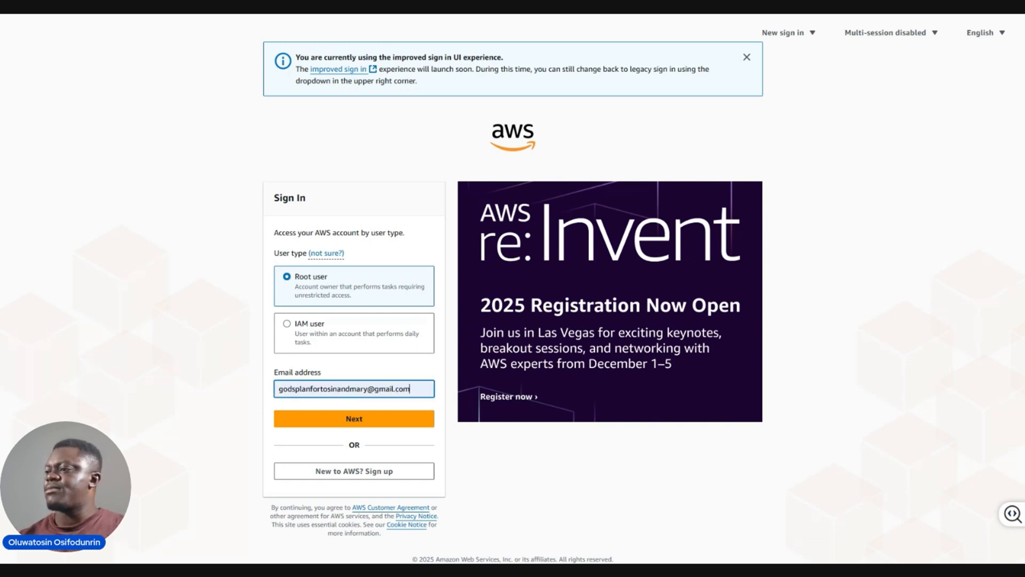
pyautogui.click(361, 421)
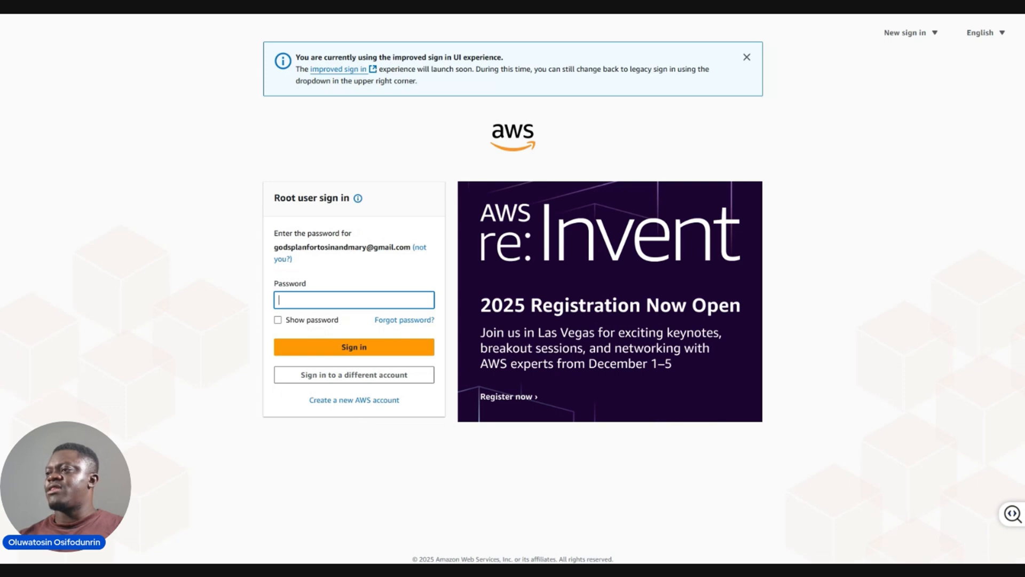
# Submit the root user's password and enter the MFA code to complete the sign-in.
pyautogui.click(355, 348)
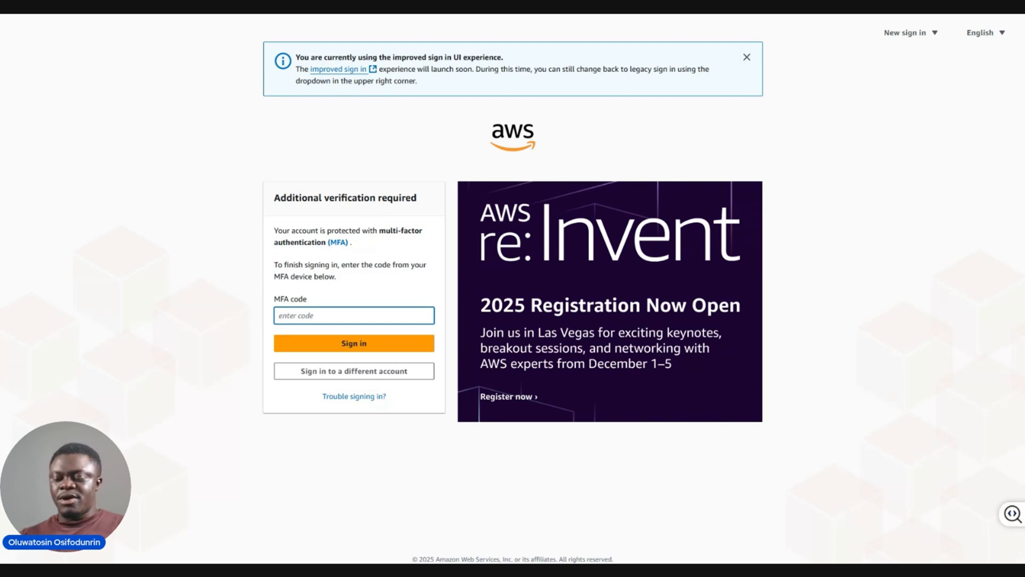
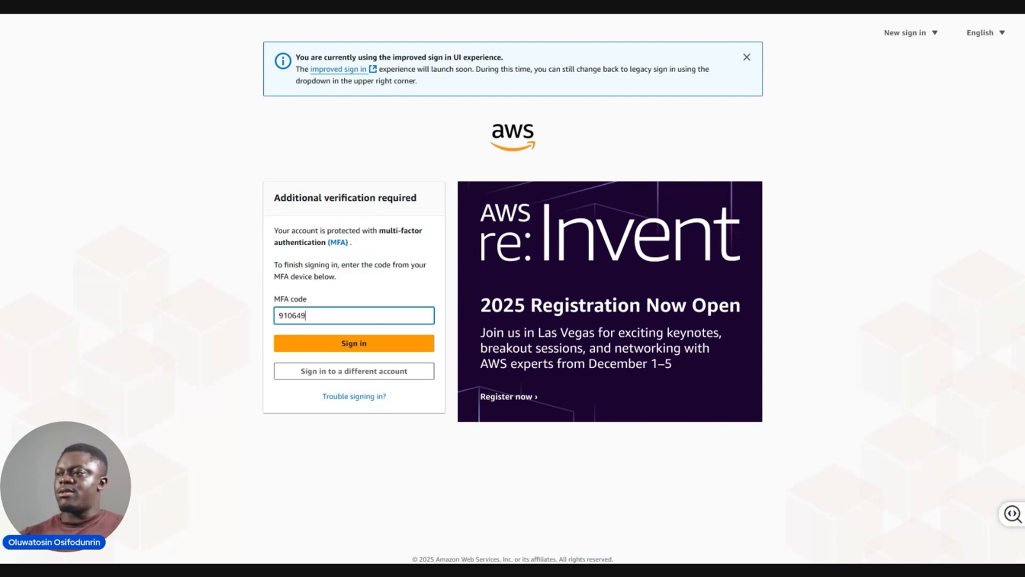
pyautogui.press('Return')
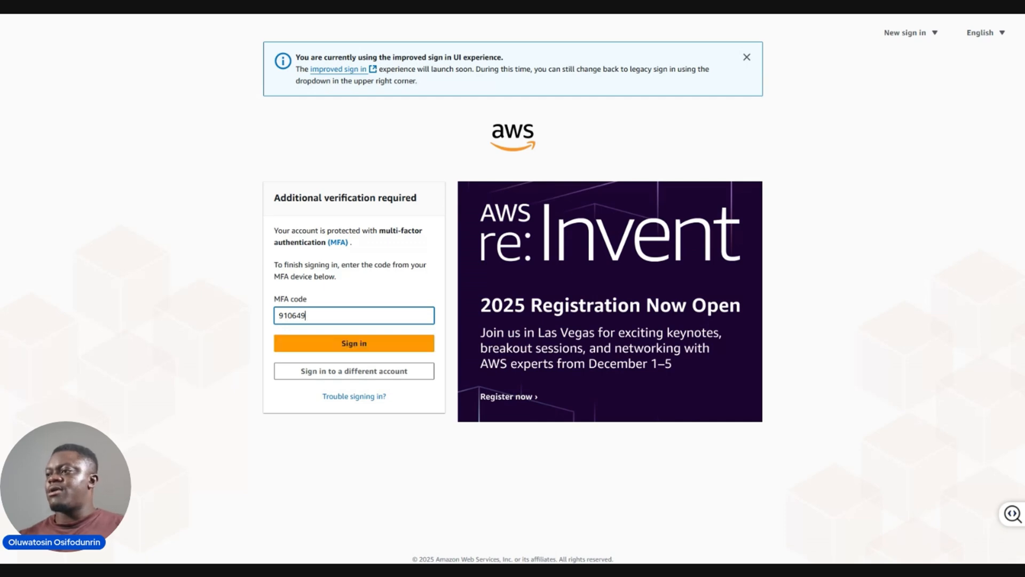